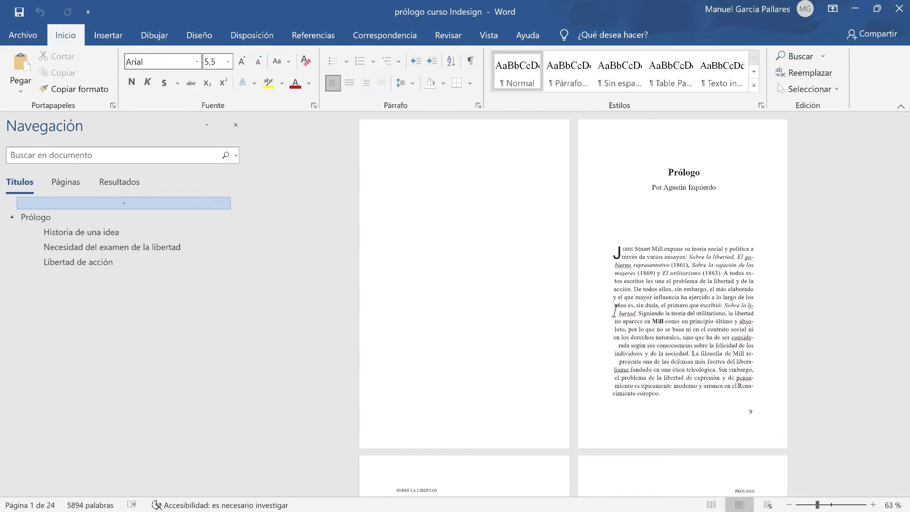
# Switch from the Word source to the finished prologue PDF and examine its opening page, running headers, section headings and page numbers
pyautogui.click(855, 9)
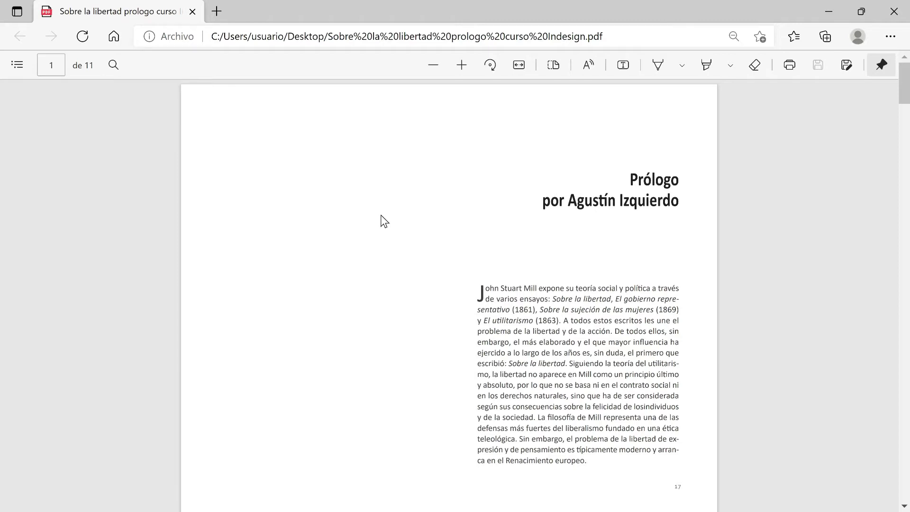
pyautogui.scroll(-2, 381, 215)
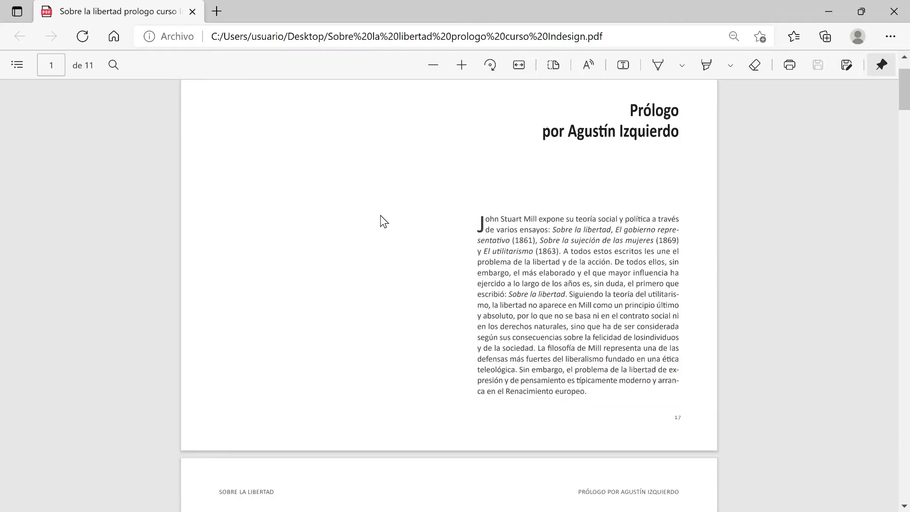
pyautogui.scroll(-7, 380, 216)
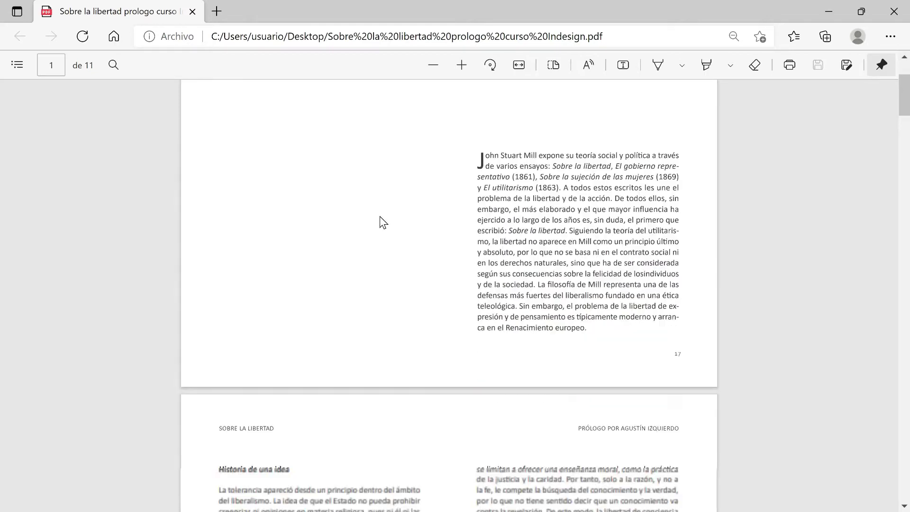
pyautogui.scroll(-1, 379, 217)
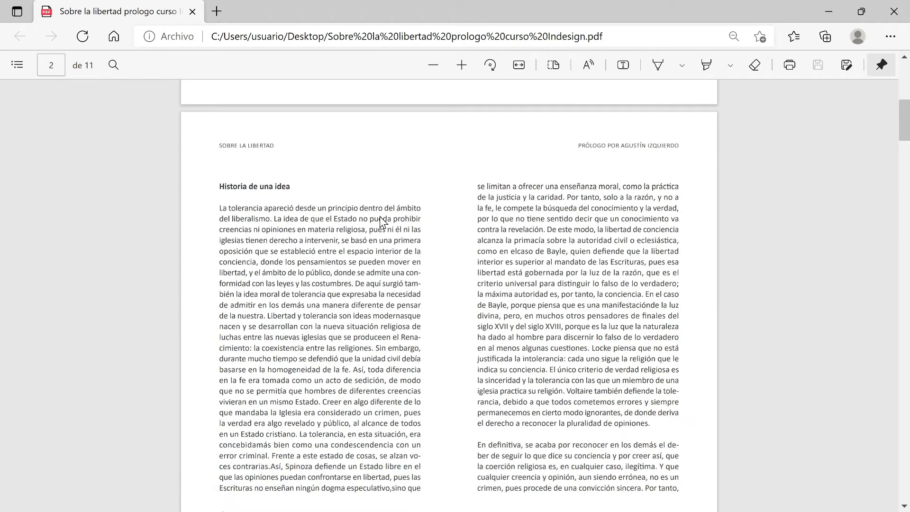
pyautogui.scroll(-2, 380, 216)
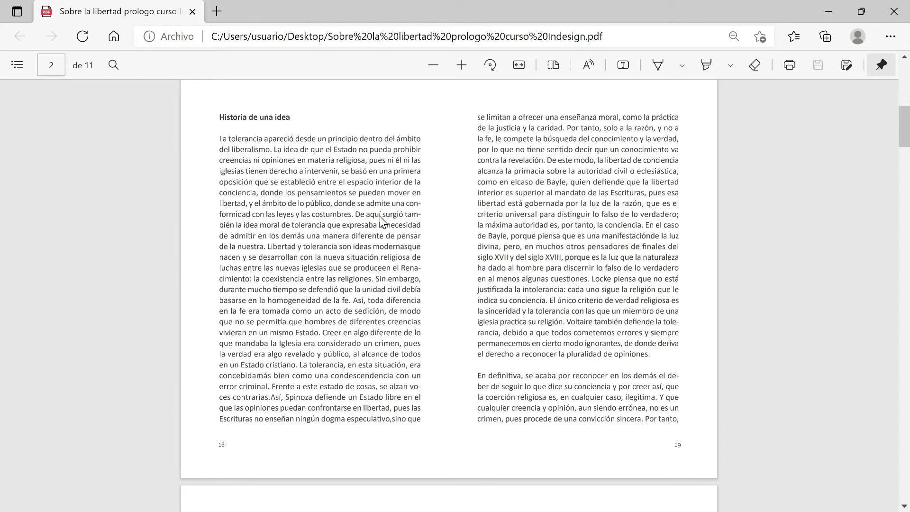
pyautogui.scroll(-2, 380, 216)
pyautogui.scroll(-13, 380, 216)
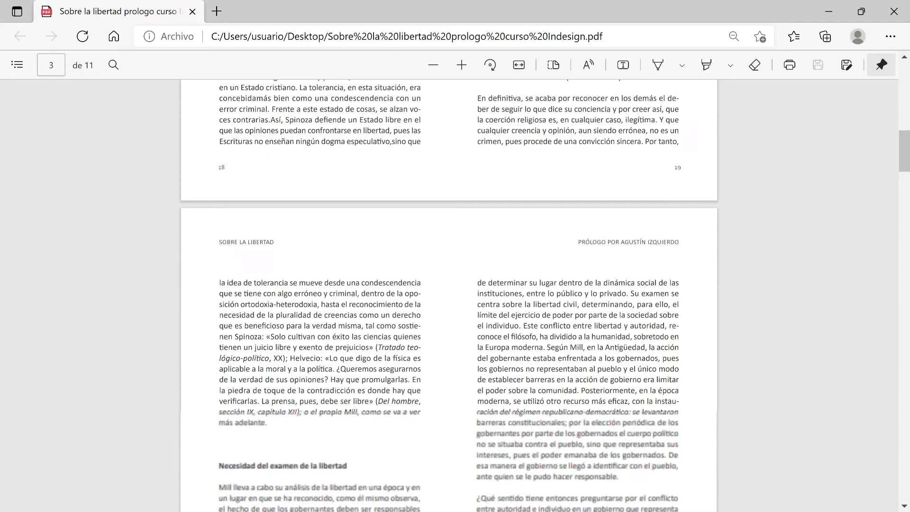
pyautogui.scroll(-20, 449, 296)
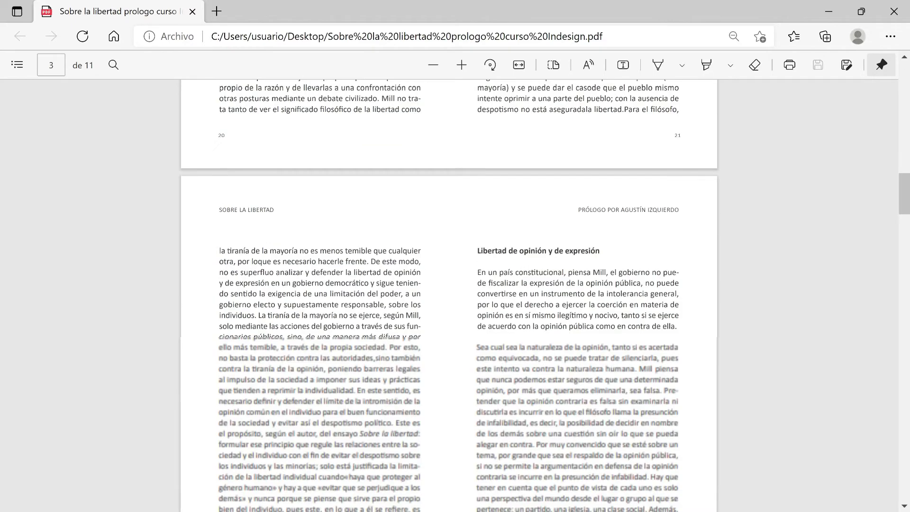
pyautogui.scroll(-12, 448, 296)
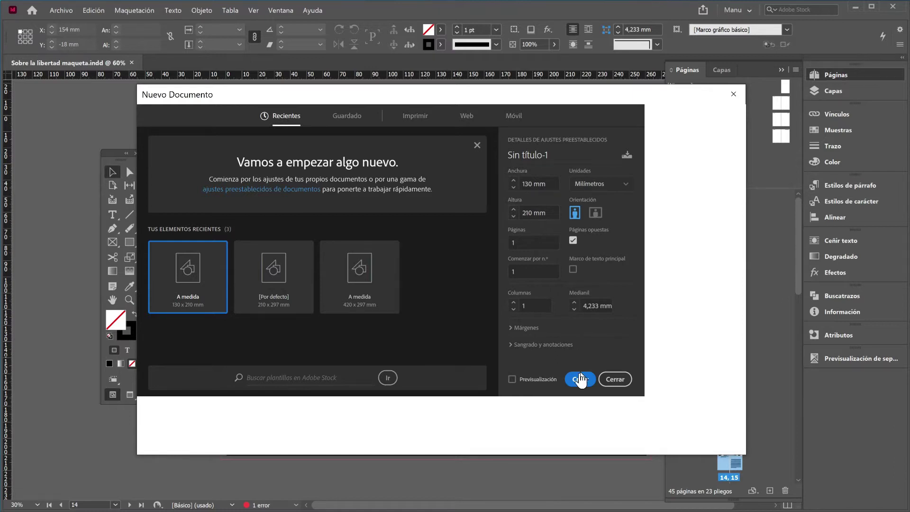
# Create a one-page portrait document measuring 130 × 210 mm with facing pages and one column
pyautogui.click(580, 379)
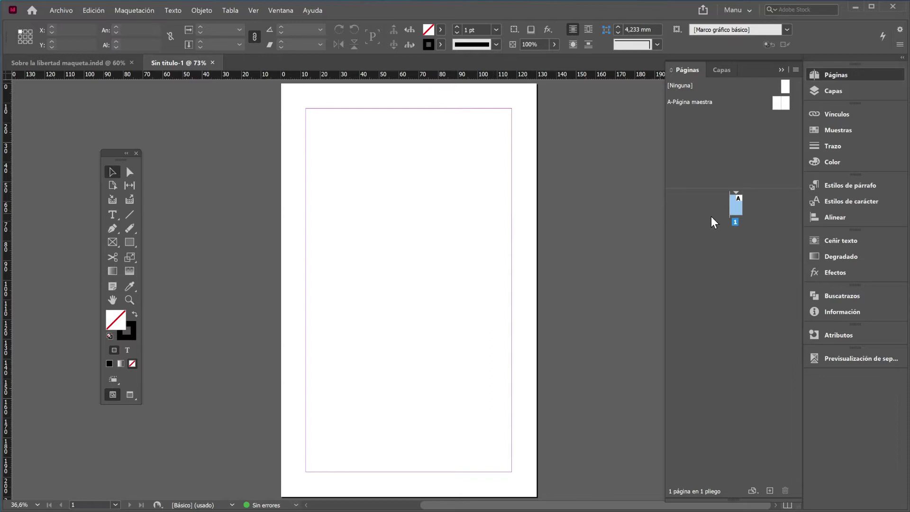
pyautogui.click(142, 10)
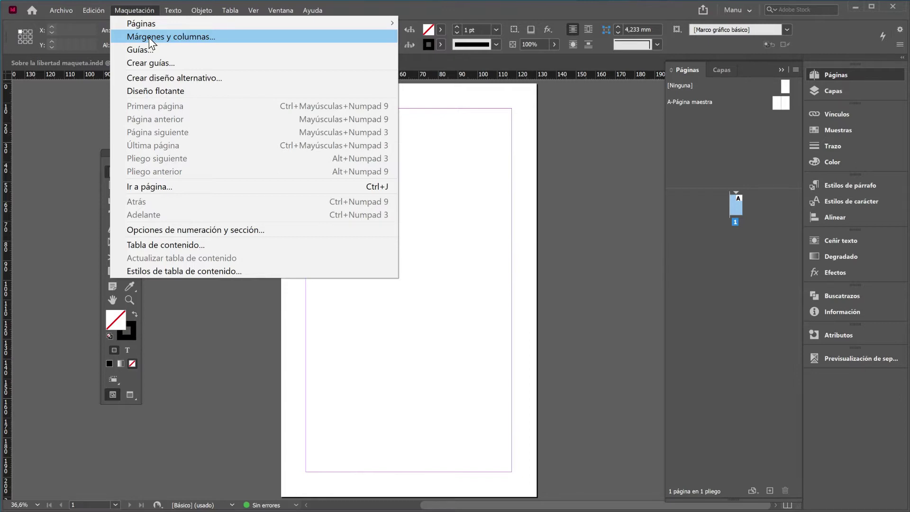
pyautogui.click(137, 7)
# In the document setup, unlink the margins and set the top margin to 30 mm and the bottom margin to 25 mm
pyautogui.click(60, 10)
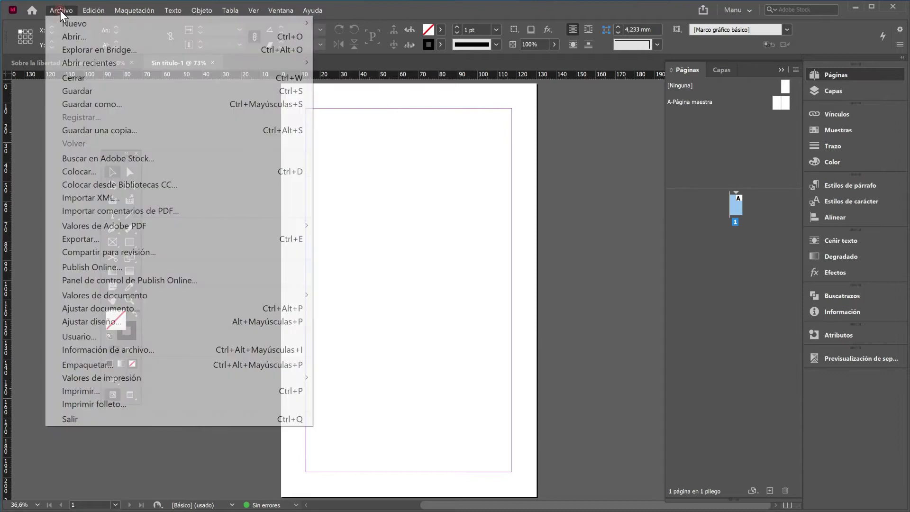
pyautogui.click(80, 309)
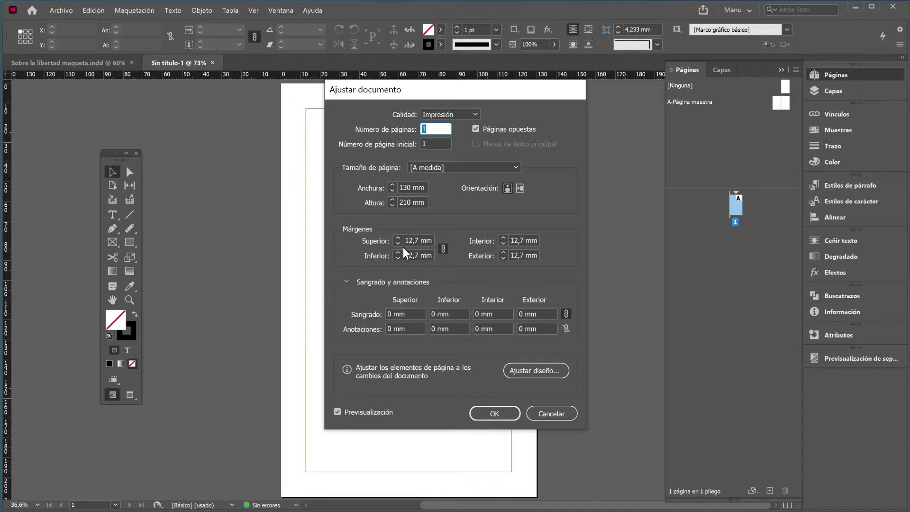
pyautogui.click(398, 239)
pyautogui.click(398, 239)
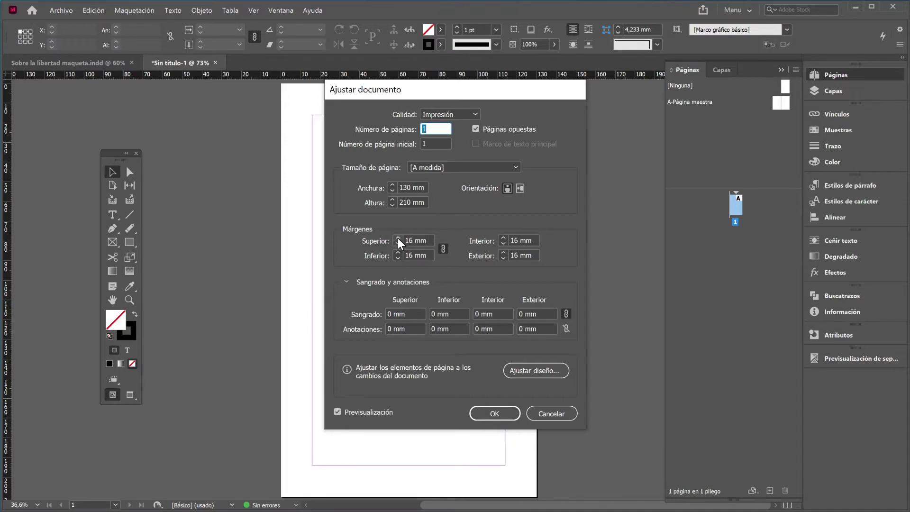
pyautogui.click(443, 249)
pyautogui.click(398, 258)
pyautogui.click(398, 258)
pyautogui.click(398, 259)
pyautogui.click(398, 258)
pyautogui.click(398, 258)
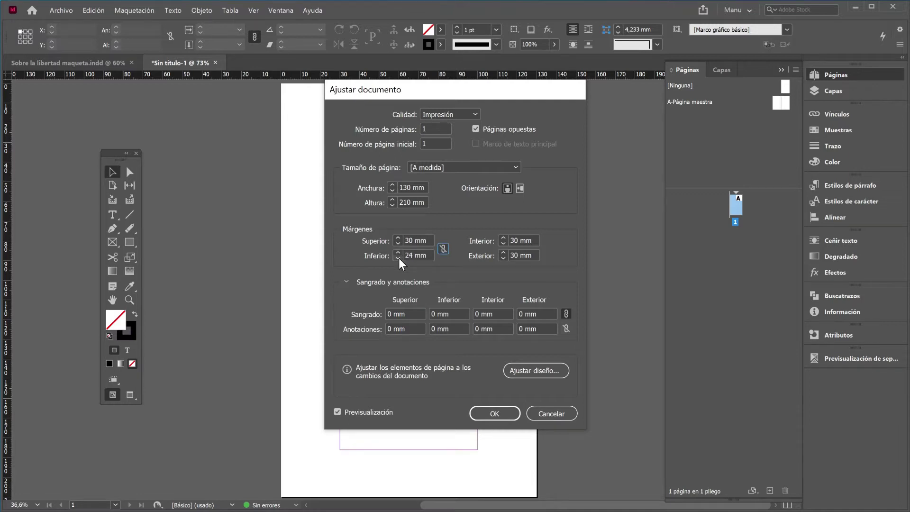
# Set the document's inside margin to 14 mm
pyautogui.click(504, 244)
pyautogui.click(504, 243)
pyautogui.click(503, 244)
pyautogui.click(504, 243)
pyautogui.click(503, 238)
pyautogui.click(503, 238)
pyautogui.click(503, 238)
pyautogui.click(503, 238)
# Set the outside margin to 16 mm and apply the document setup
pyautogui.click(503, 258)
pyautogui.click(503, 258)
pyautogui.click(503, 258)
pyautogui.click(503, 258)
pyautogui.click(504, 259)
pyautogui.click(503, 258)
pyautogui.click(503, 258)
pyautogui.click(503, 259)
pyautogui.click(504, 258)
pyautogui.click(504, 253)
pyautogui.click(504, 253)
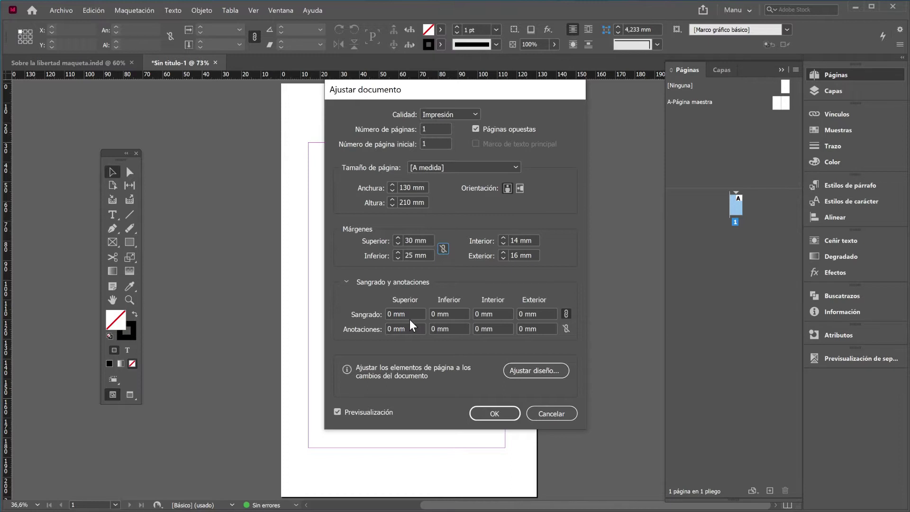
pyautogui.click(494, 413)
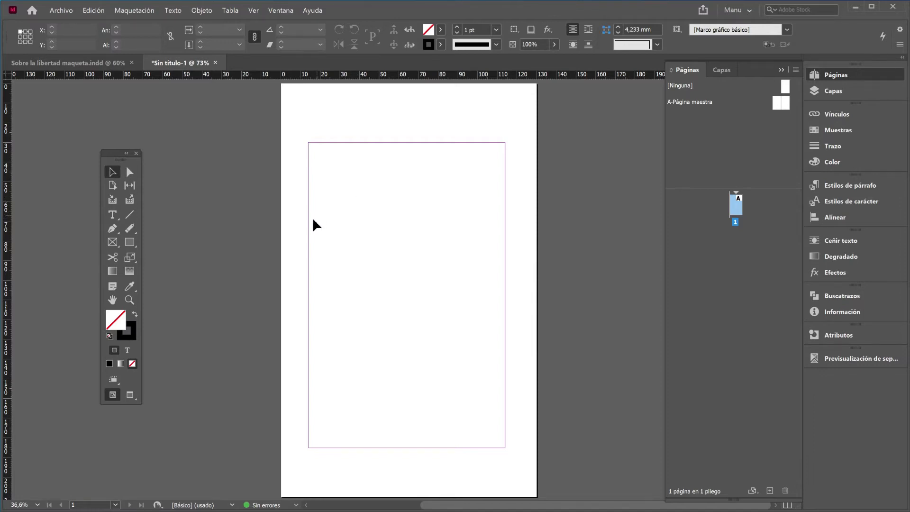
# Place the Word file prólogo curso Indesign, preserving its text styles and formatting, and autoflow it from the first page's top margin
pyautogui.click(66, 10)
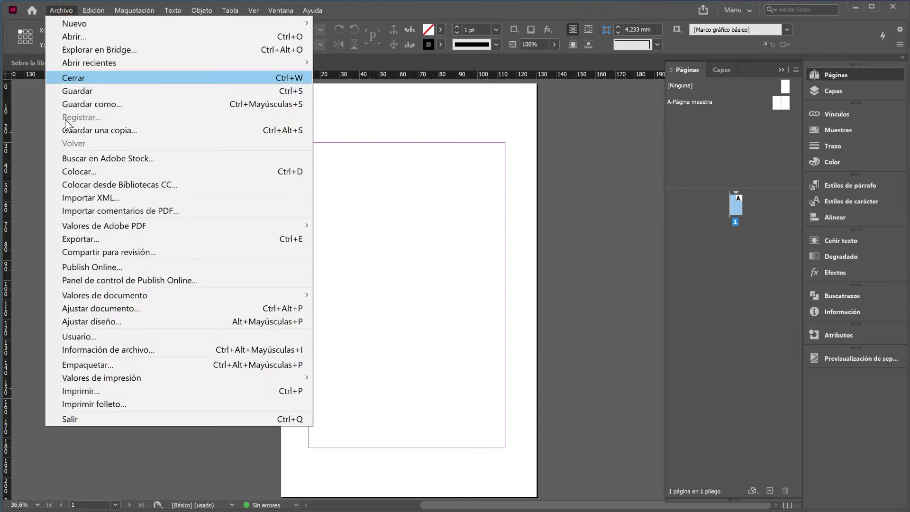
pyautogui.click(67, 172)
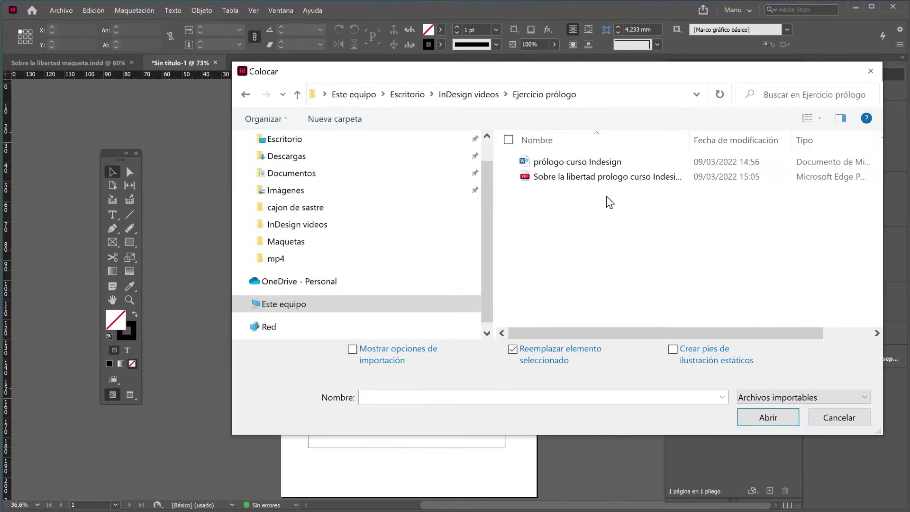
pyautogui.click(549, 163)
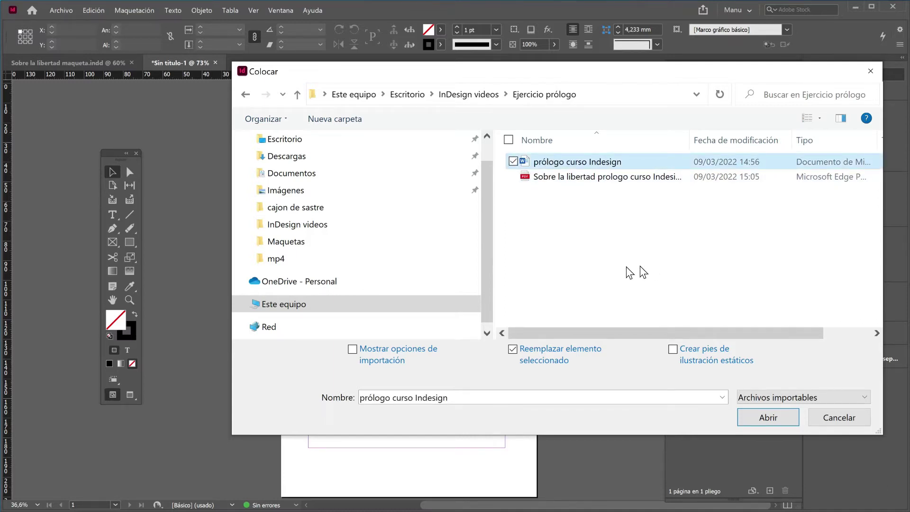
pyautogui.click(352, 349)
pyautogui.click(762, 417)
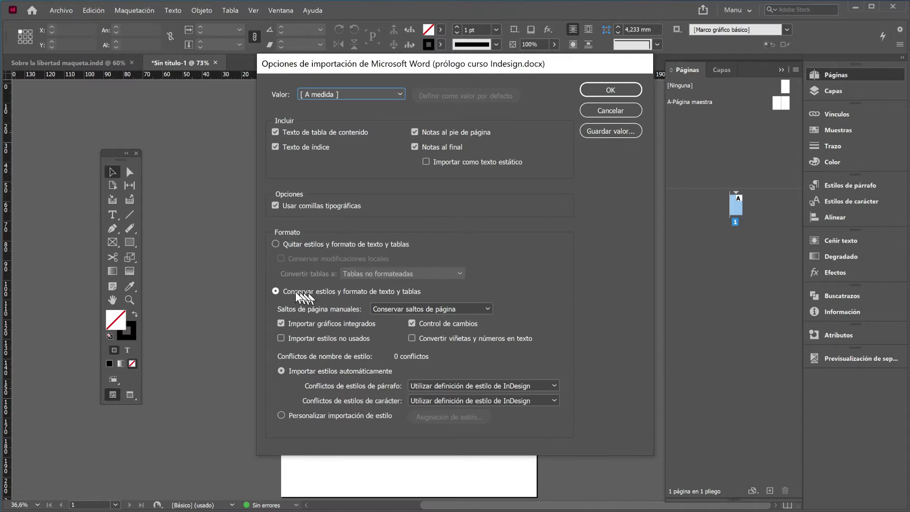
pyautogui.click(626, 92)
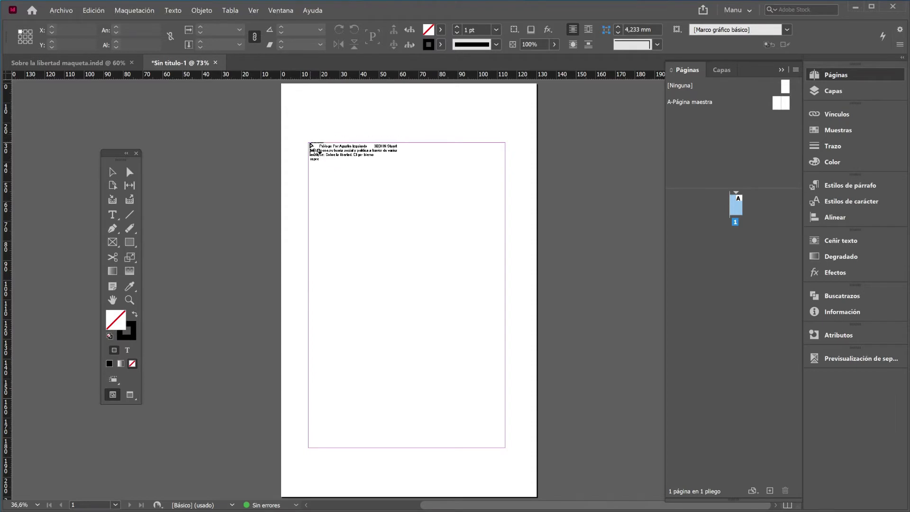
pyautogui.keyDown('shift'); pyautogui.click(318, 137); pyautogui.keyUp('shift')
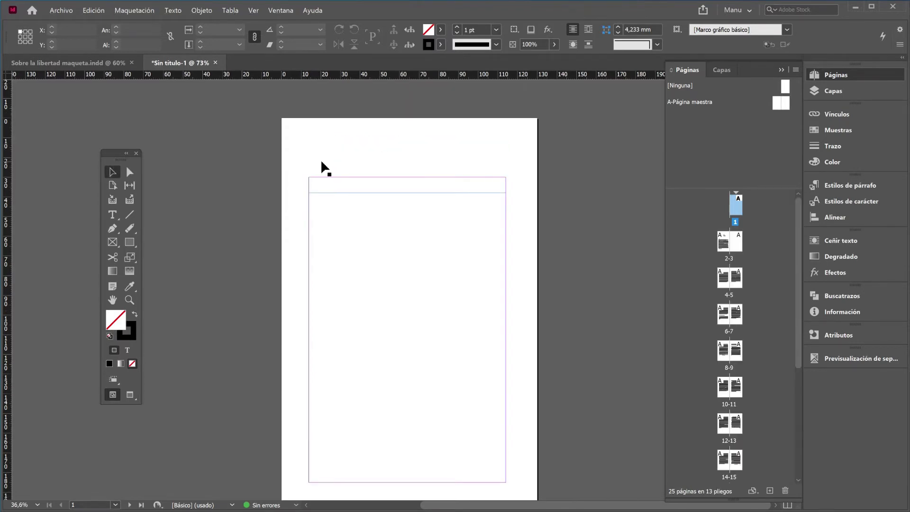
# Examine how the imported prologue text flows through the generated pages, including the blank first page and the opening spread
pyautogui.scroll(-3, 325, 168)
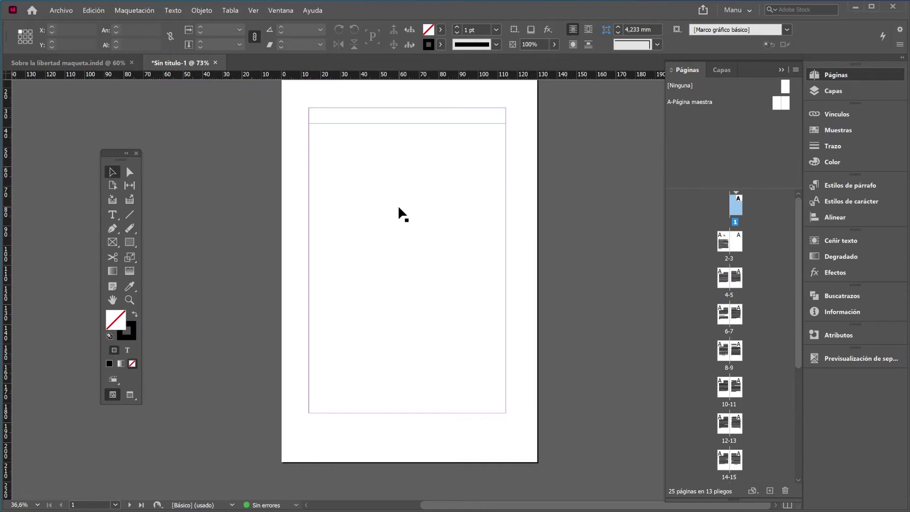
pyautogui.scroll(-5, 751, 243)
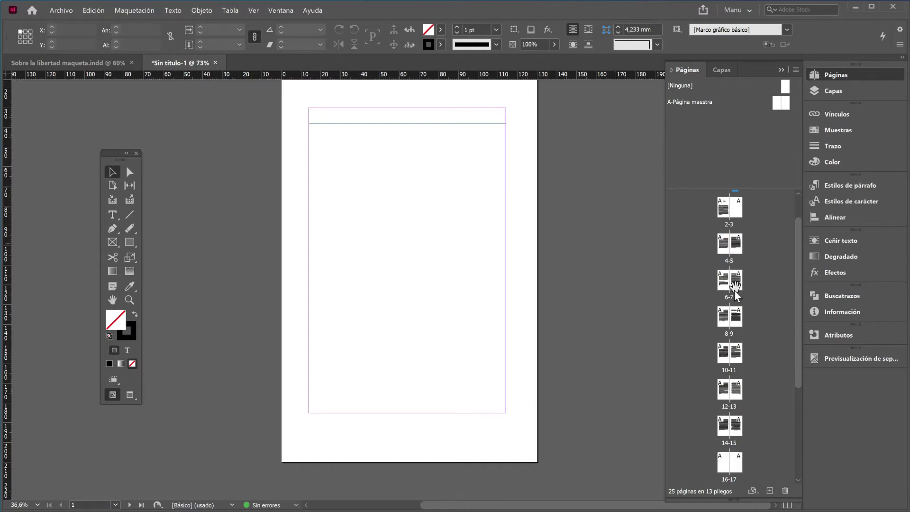
pyautogui.scroll(-2, 734, 298)
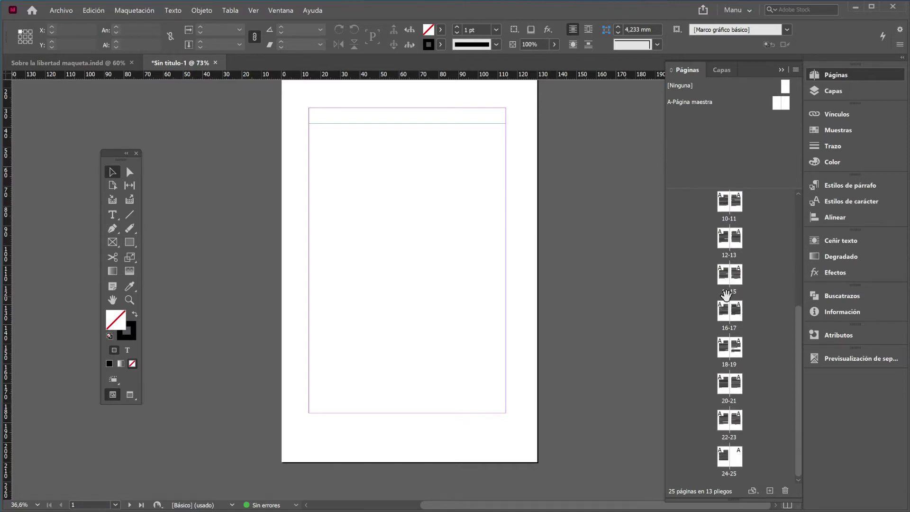
pyautogui.scroll(3, 436, 264)
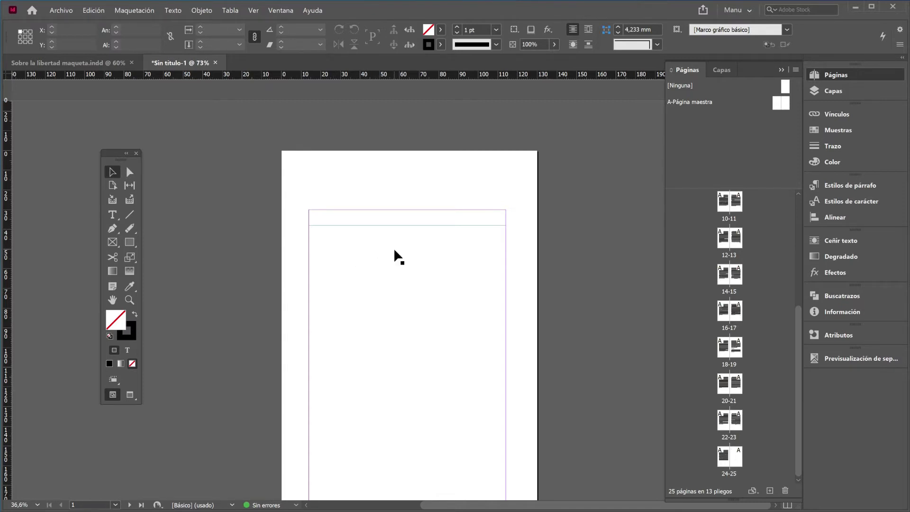
pyautogui.scroll(-3, 394, 248)
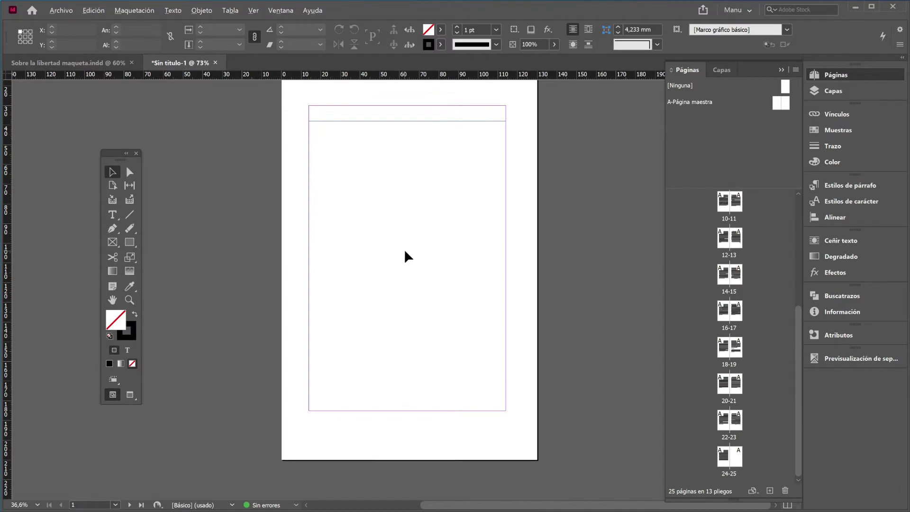
pyautogui.scroll(-2, 404, 249)
pyautogui.scroll(-3, 405, 250)
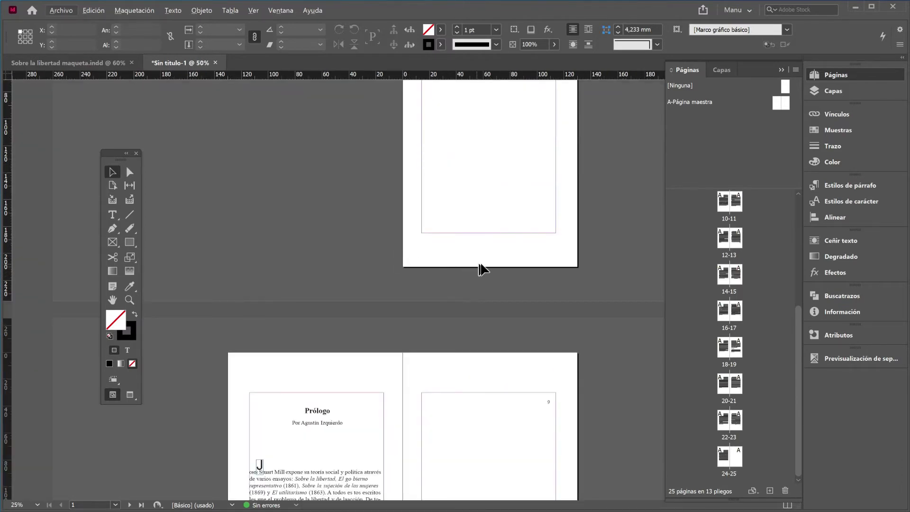
pyautogui.scroll(1, 513, 271)
pyautogui.scroll(-1, 513, 271)
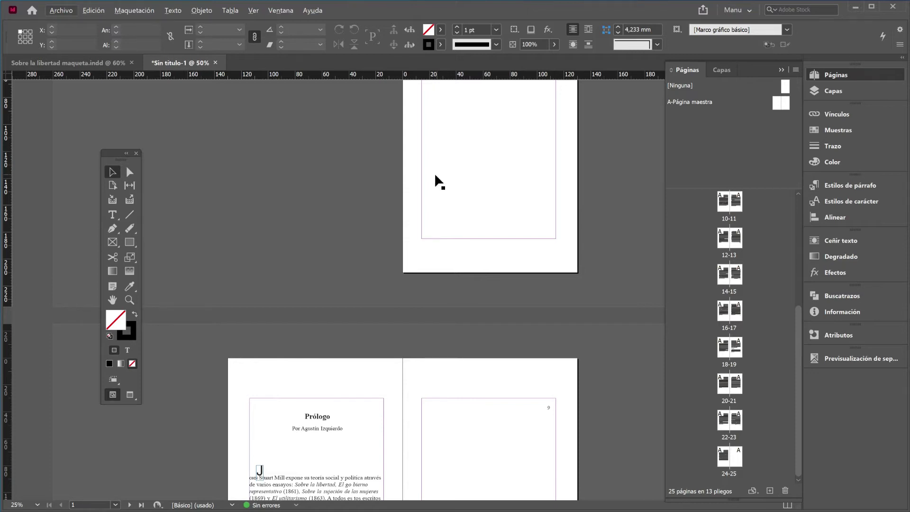
pyautogui.scroll(-5, 349, 190)
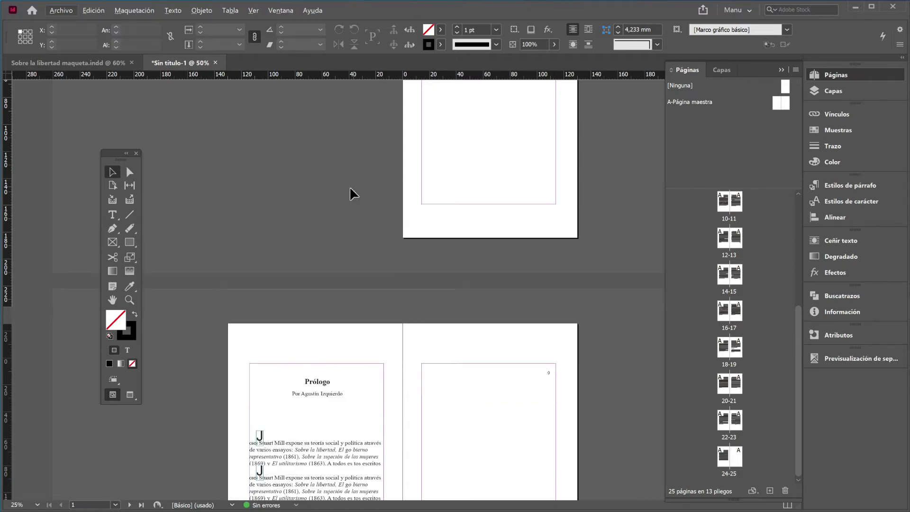
pyautogui.scroll(1, 305, 338)
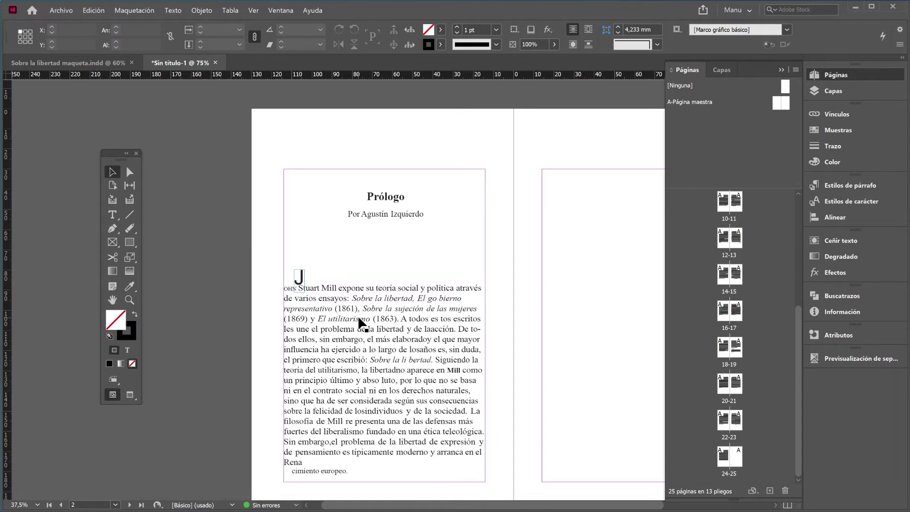
# Delete the separate frame holding the large initial J above the prologue's first paragraph
pyautogui.click(300, 277)
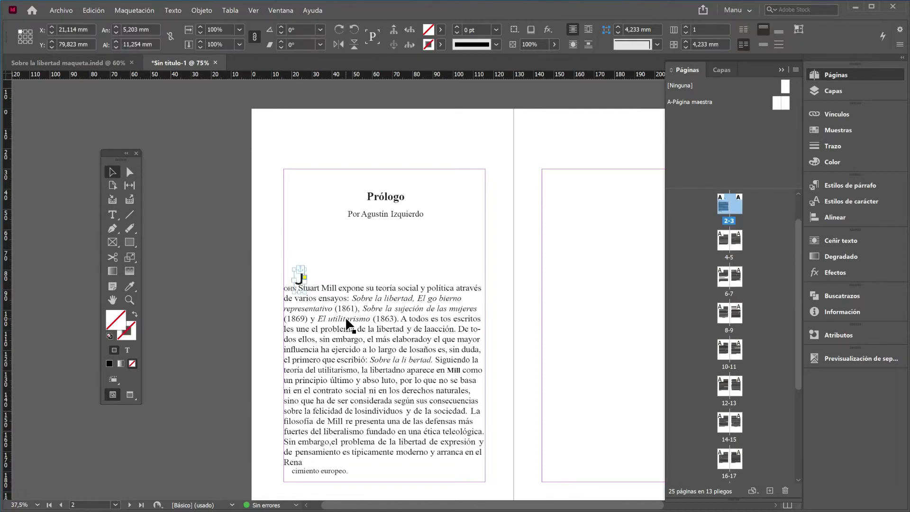
pyautogui.press('Delete')
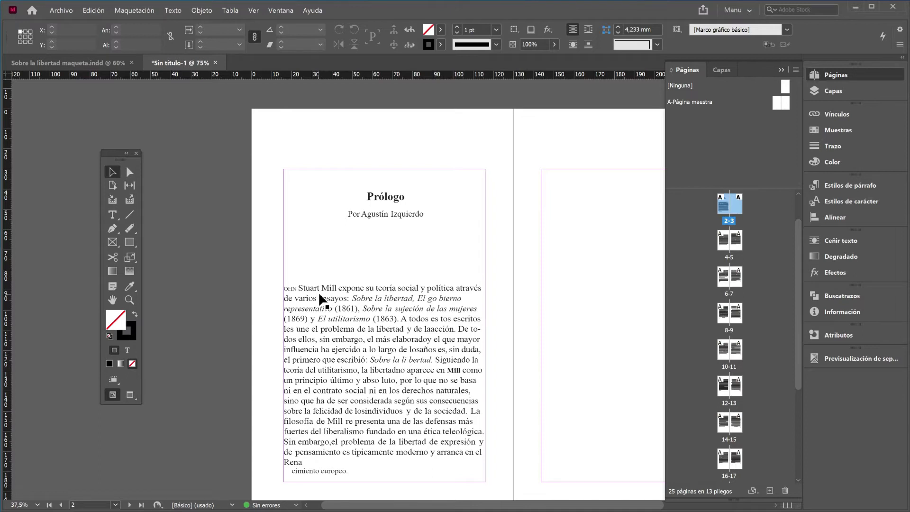
# Create a new character style named cursivas from the start of the prologue's first paragraph
pyautogui.click(287, 289)
pyautogui.doubleClick(286, 287)
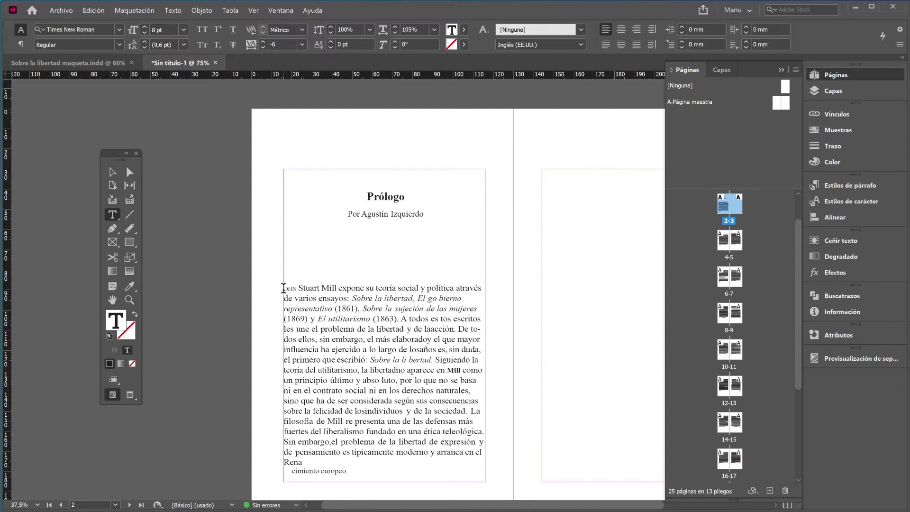
pyautogui.click(855, 200)
pyautogui.click(769, 283)
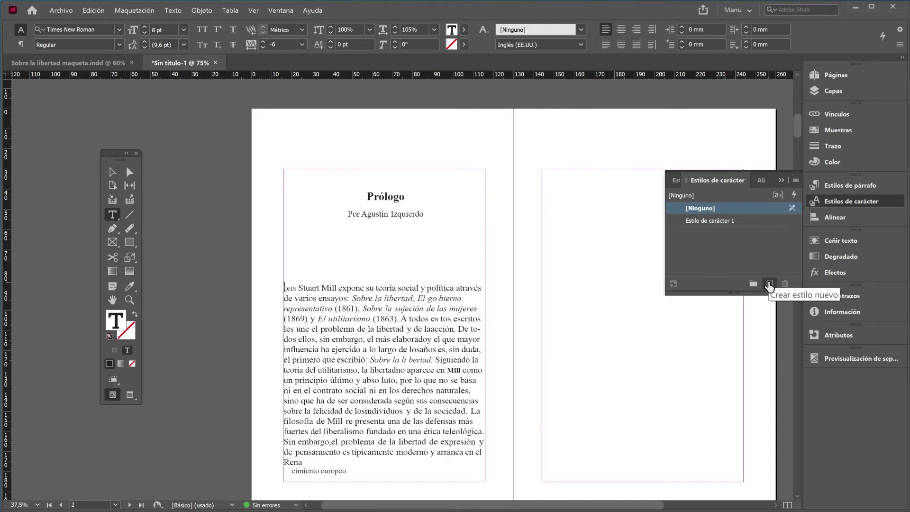
pyautogui.click(763, 219)
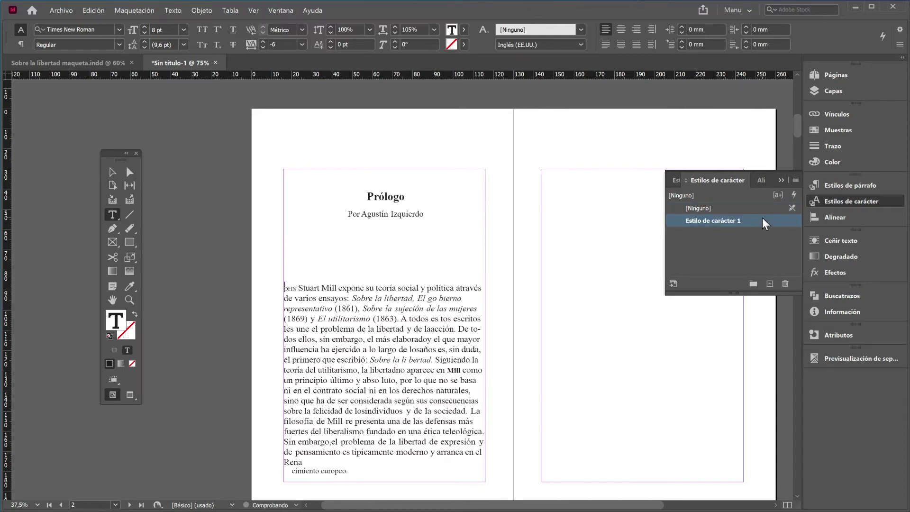
pyautogui.doubleClick(762, 221)
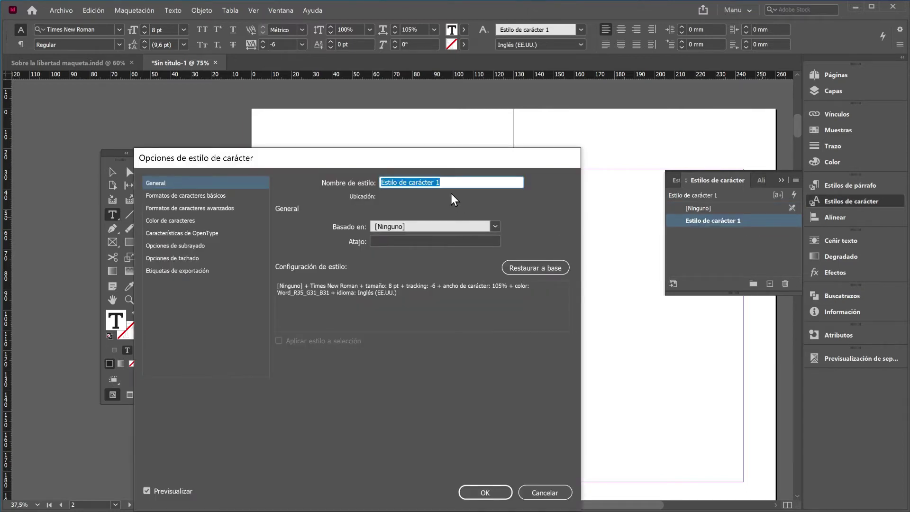
pyautogui.write('cursivas')
# Set the cursivas character style's font to Calibri with the Italic font style
pyautogui.click(203, 195)
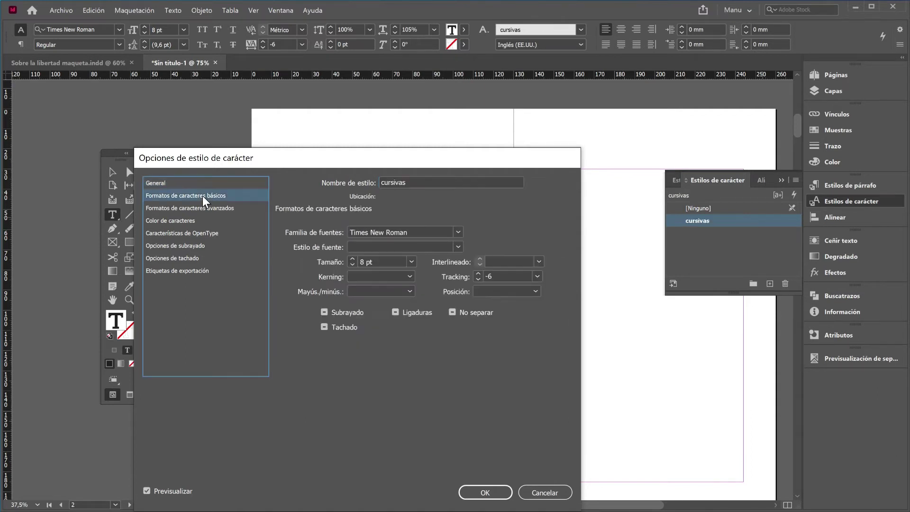
pyautogui.click(459, 244)
pyautogui.click(371, 271)
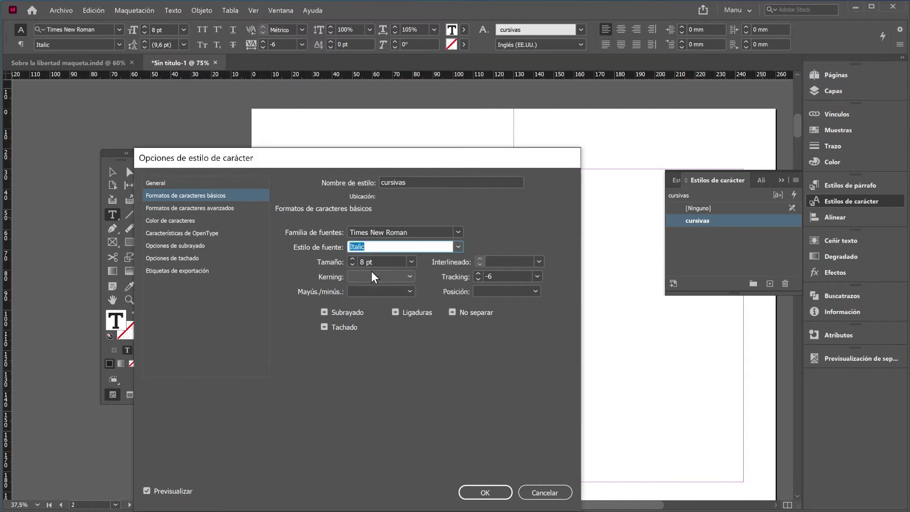
pyautogui.click(457, 232)
pyautogui.click(415, 227)
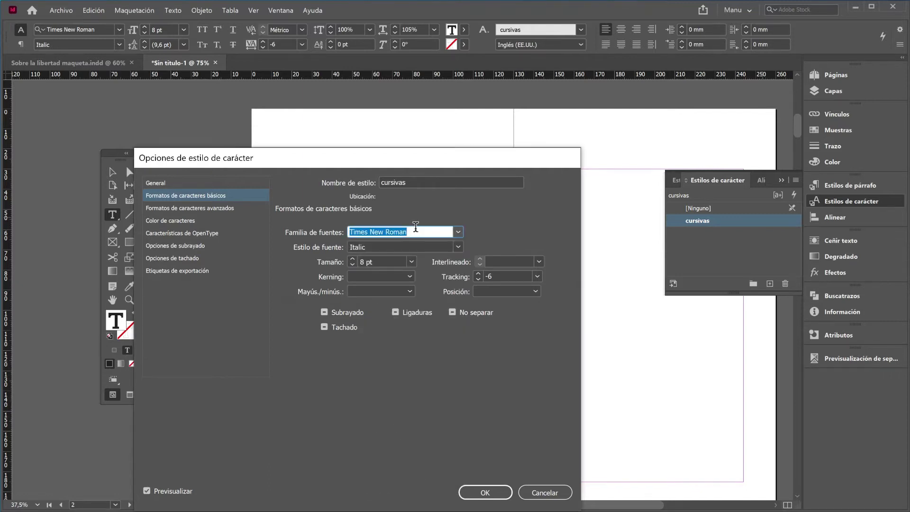
pyautogui.write('Calibri')
pyautogui.click(388, 248)
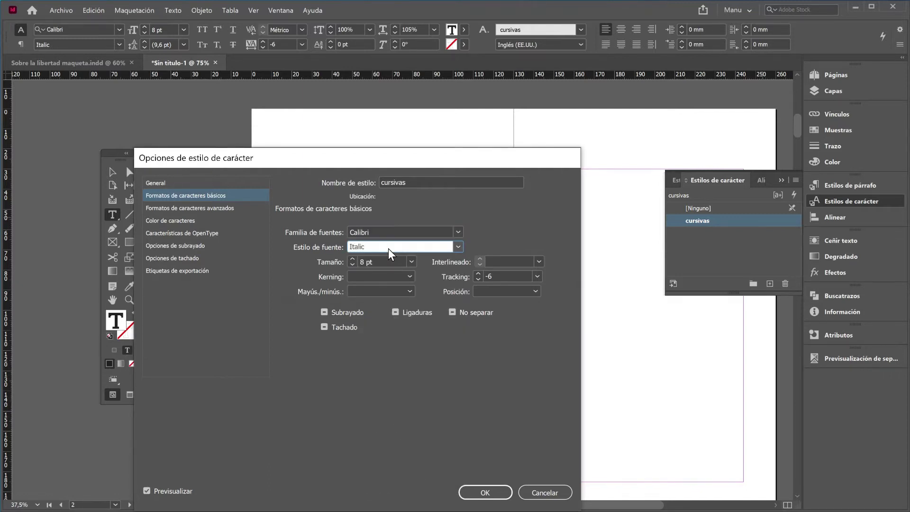
# Set the cursivas style's size to 12 pt and its tracking to 0, and save the style
pyautogui.click(352, 259)
pyautogui.click(351, 259)
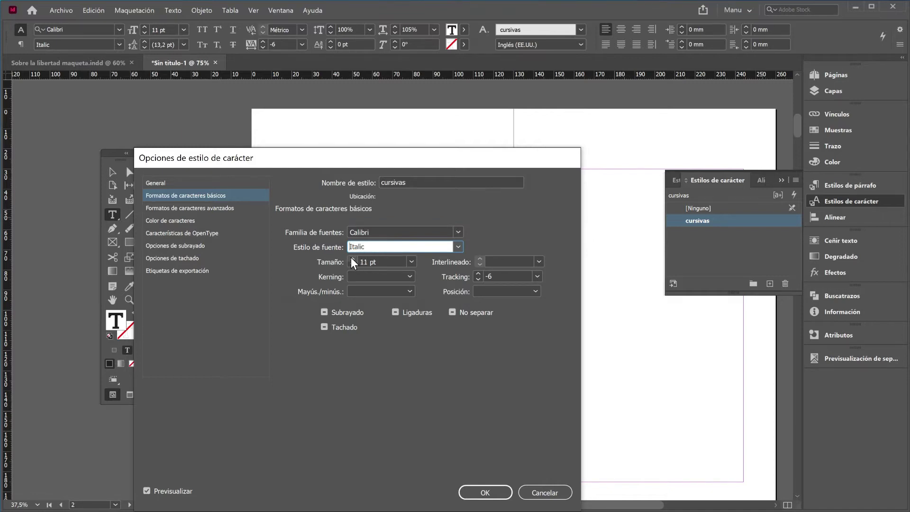
pyautogui.click(477, 278)
pyautogui.press('Return')
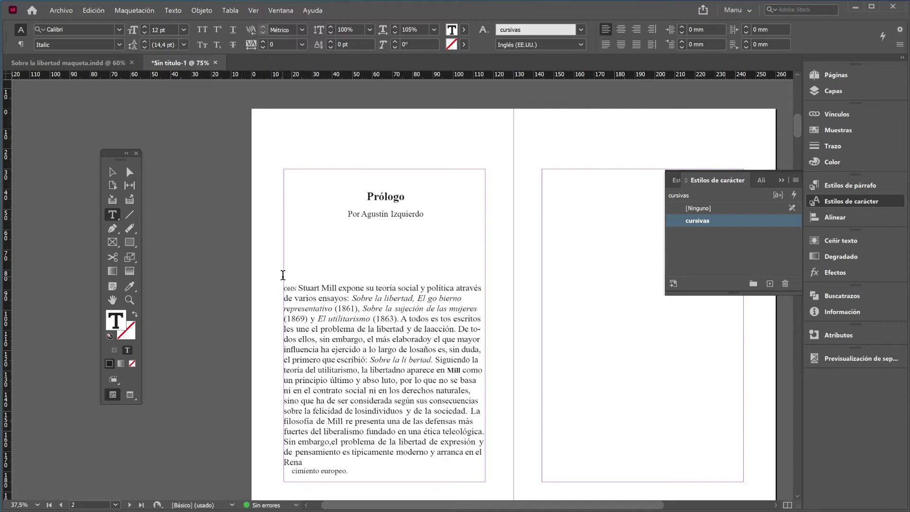
# Set up a Find/Change text search with Italic font style as the only format to find
pyautogui.hotkey('ctrl', 'f')
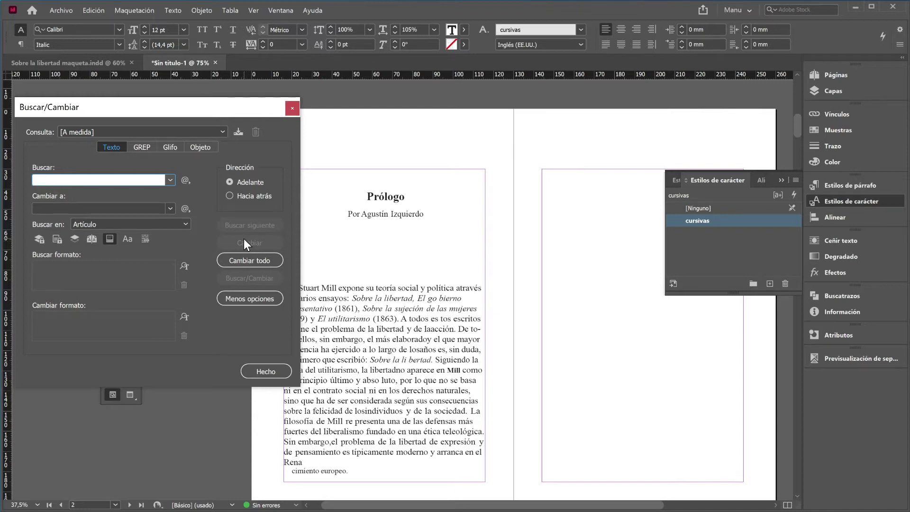
pyautogui.click(66, 265)
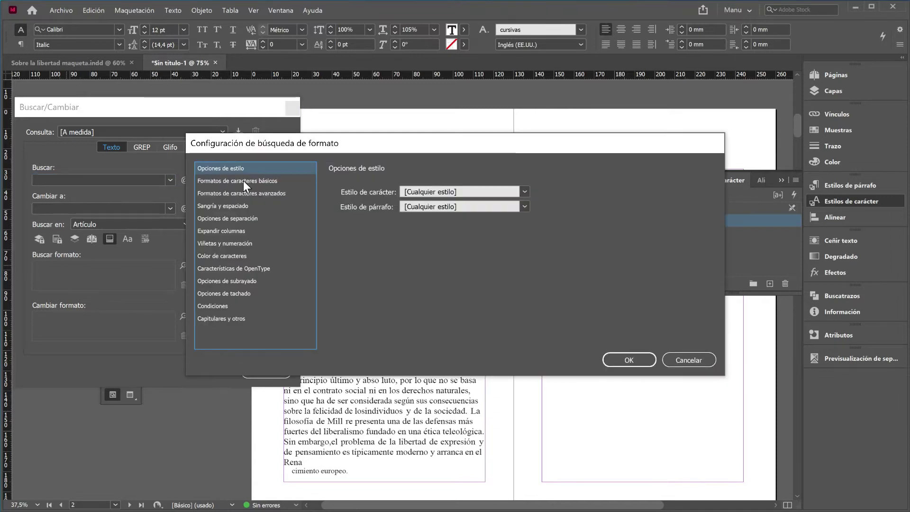
pyautogui.click(243, 181)
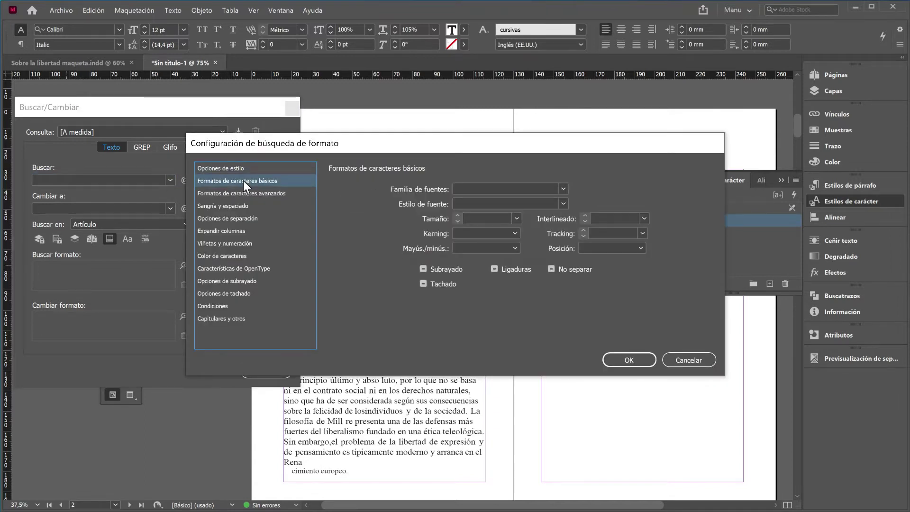
pyautogui.click(563, 203)
pyautogui.scroll(-10, 510, 269)
pyautogui.scroll(-8, 510, 268)
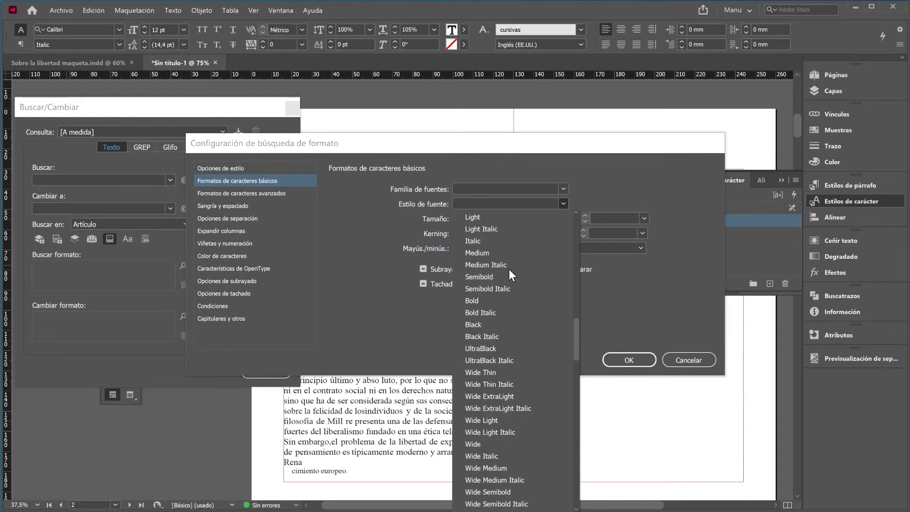
pyautogui.click(481, 237)
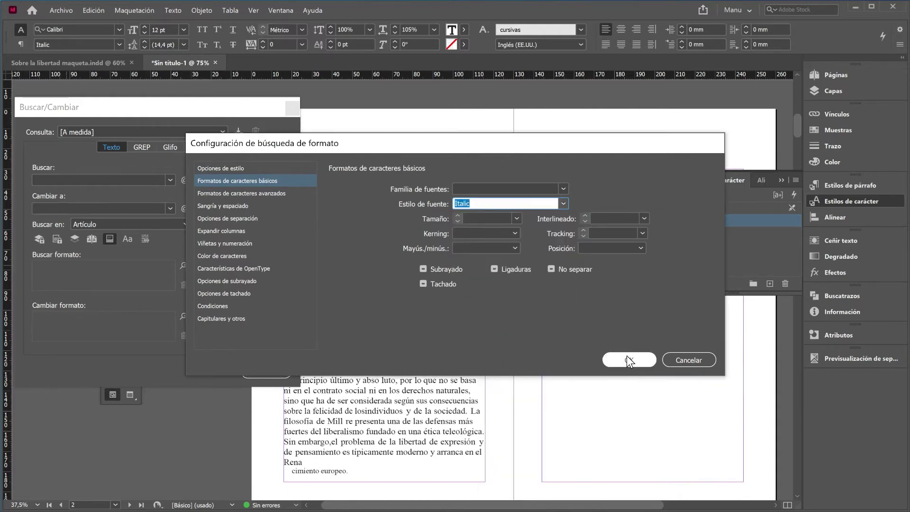
pyautogui.click(626, 359)
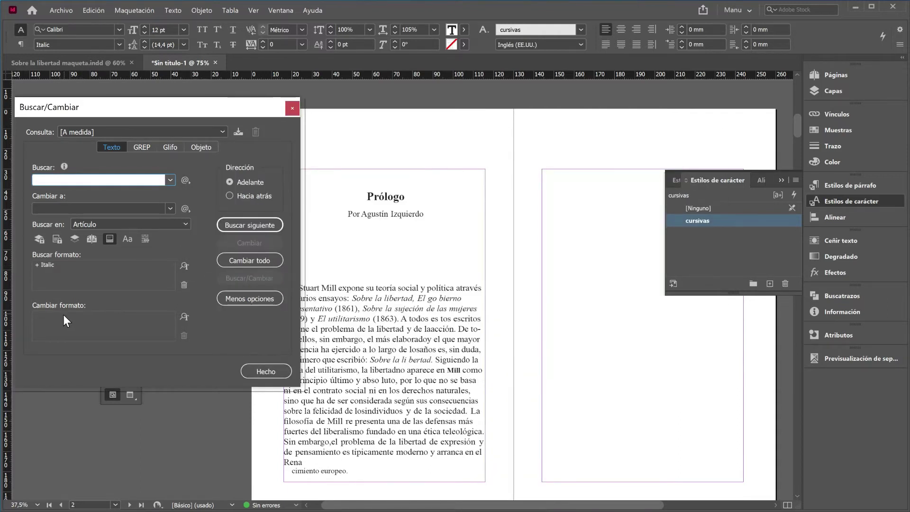
# Set the Find/Change replacement format to the cursivas character style
pyautogui.click(64, 315)
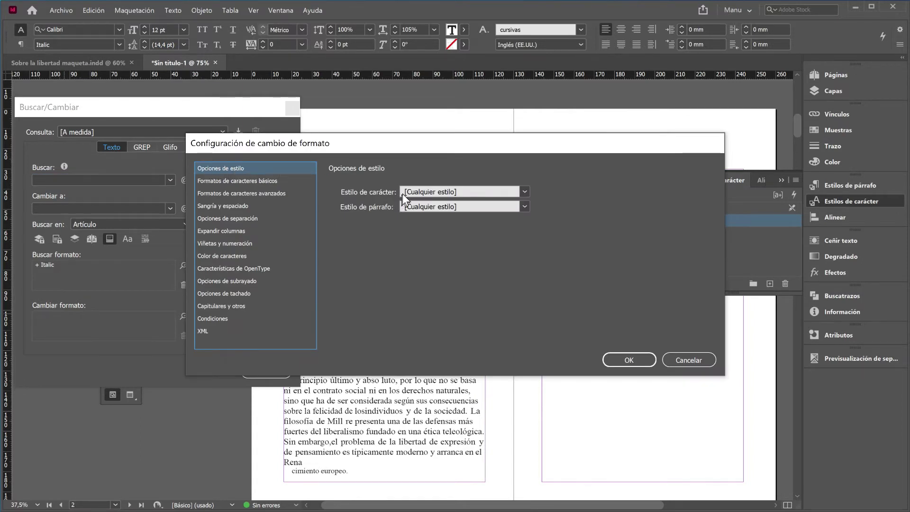
pyautogui.click(524, 191)
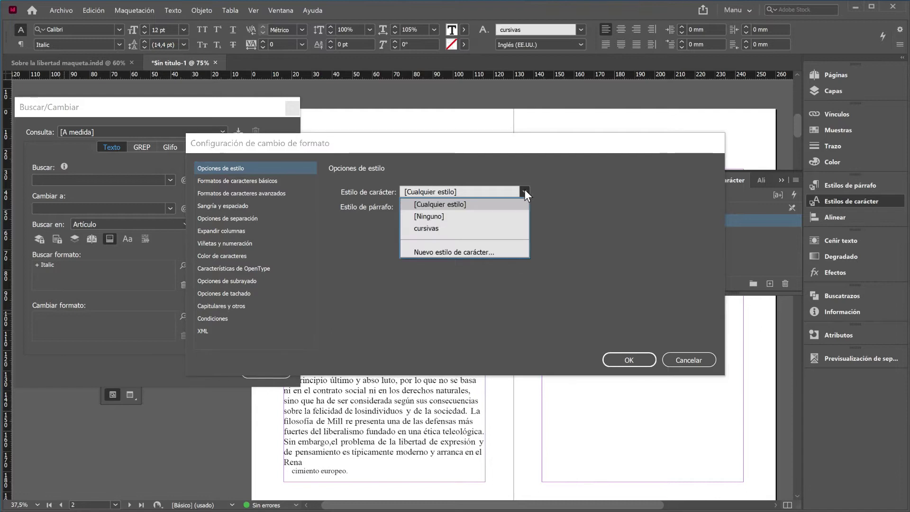
pyautogui.click(430, 228)
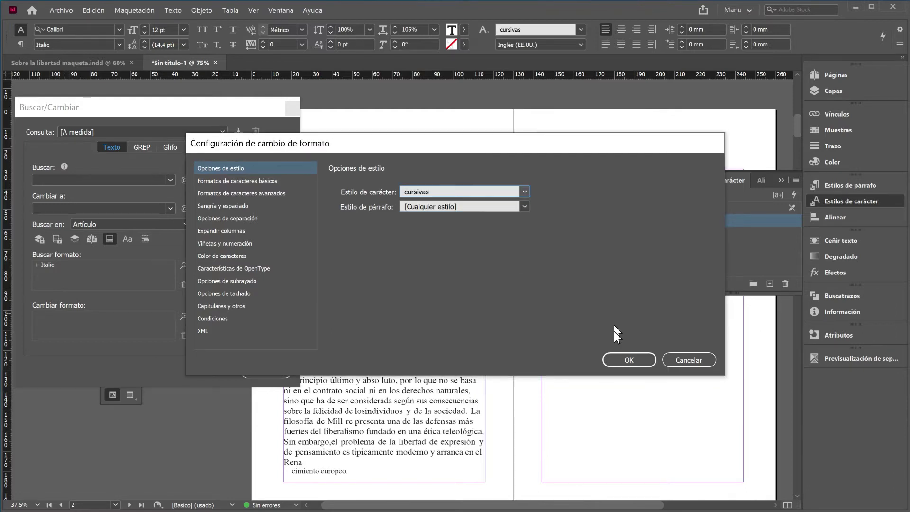
pyautogui.click(624, 359)
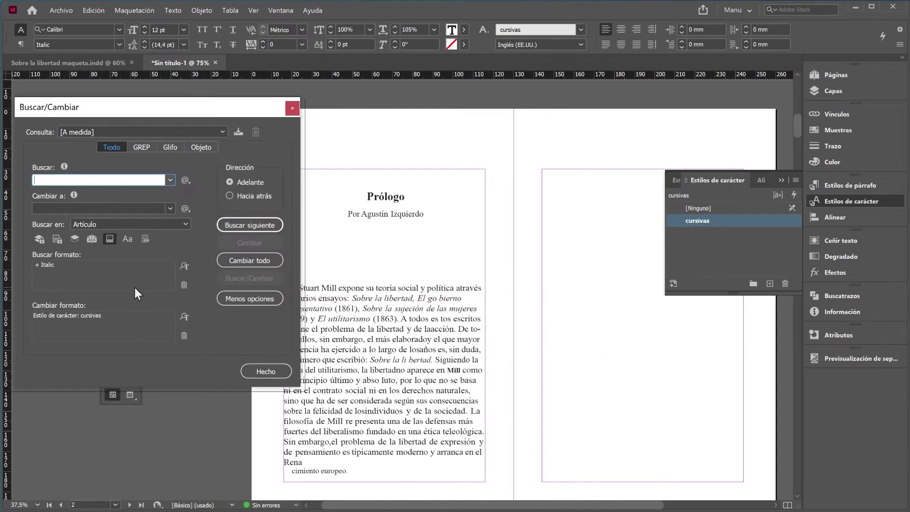
# Find and change the first four italic fragments one at a time, from Sobre la libertad through El utilitarismo
pyautogui.click(248, 224)
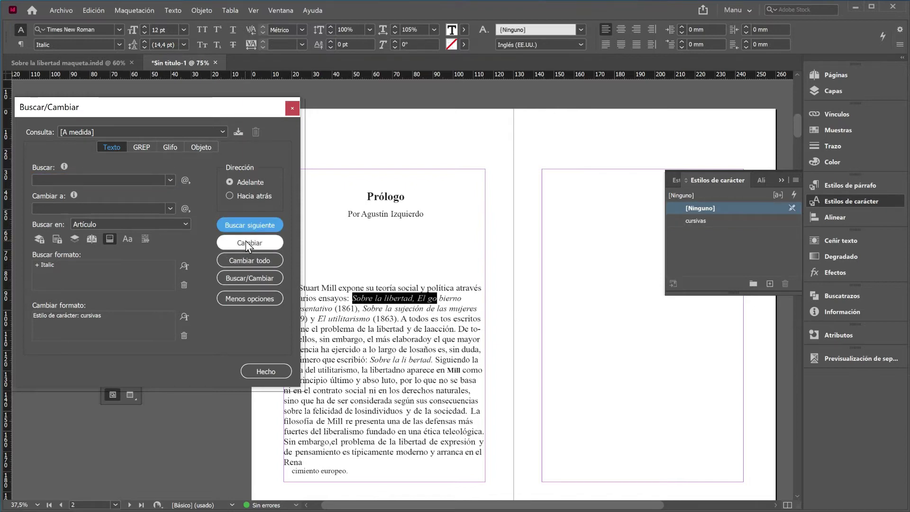
pyautogui.click(252, 241)
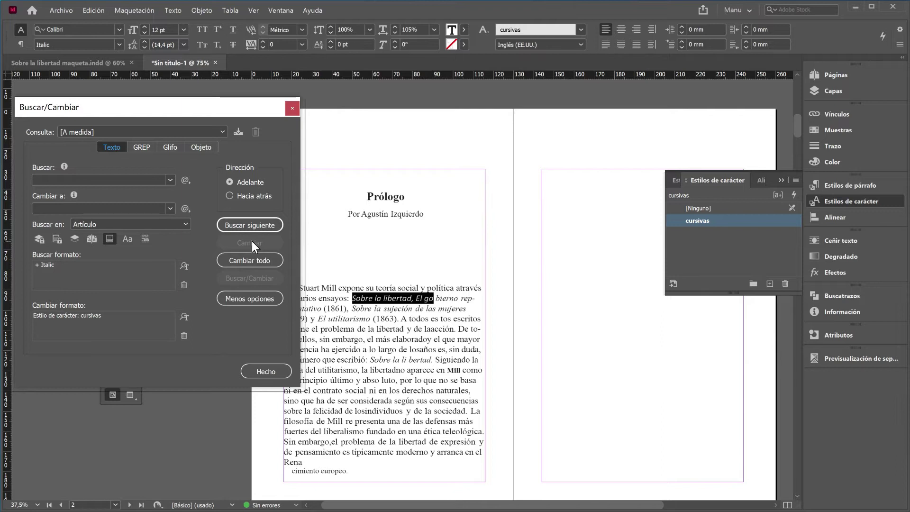
pyautogui.click(252, 220)
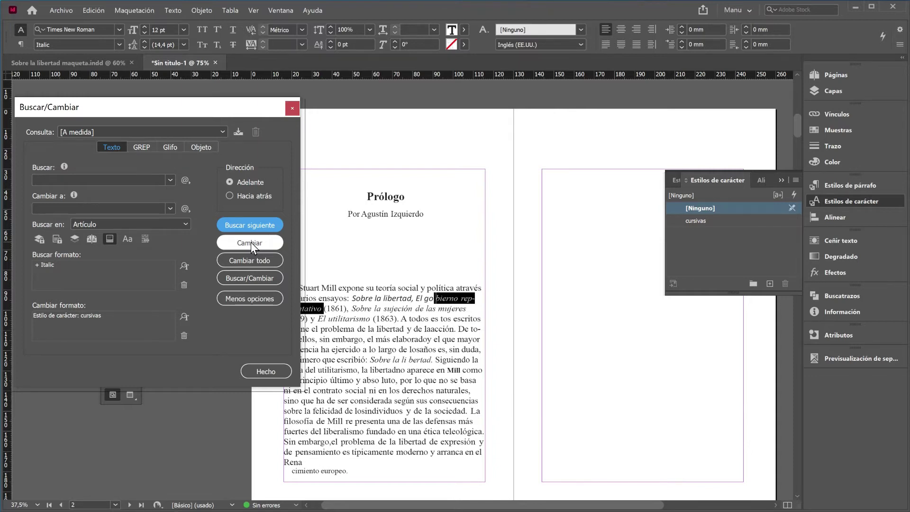
pyautogui.click(251, 242)
pyautogui.click(252, 225)
pyautogui.click(251, 243)
pyautogui.click(251, 222)
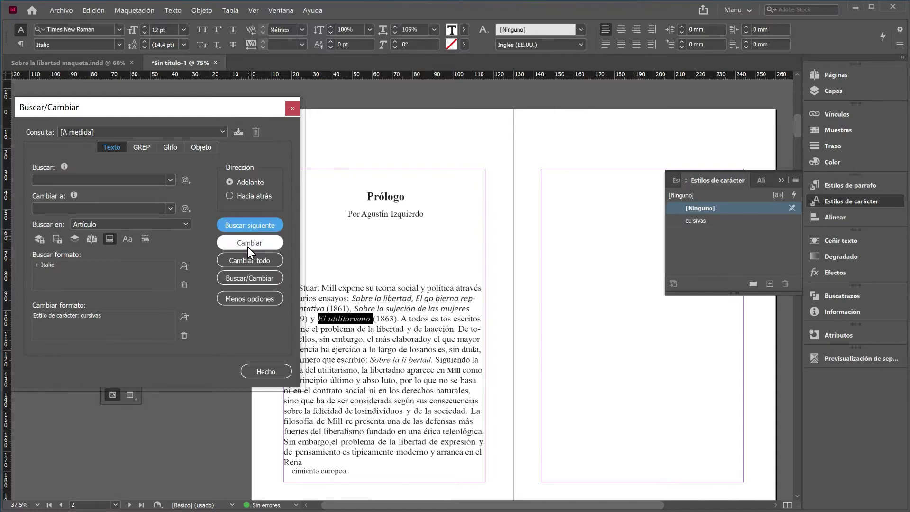
pyautogui.click(251, 242)
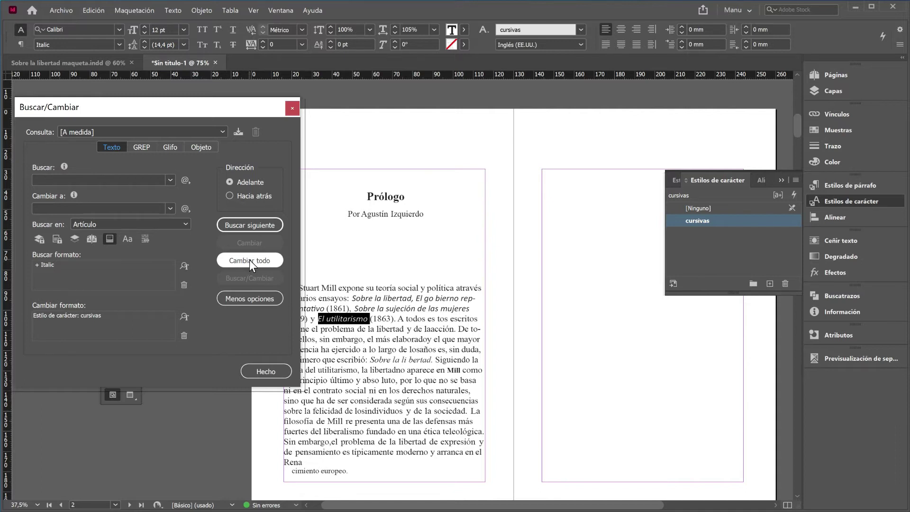
# Change all remaining italic text in the story to the cursivas style and finish the Find/Change
pyautogui.click(250, 260)
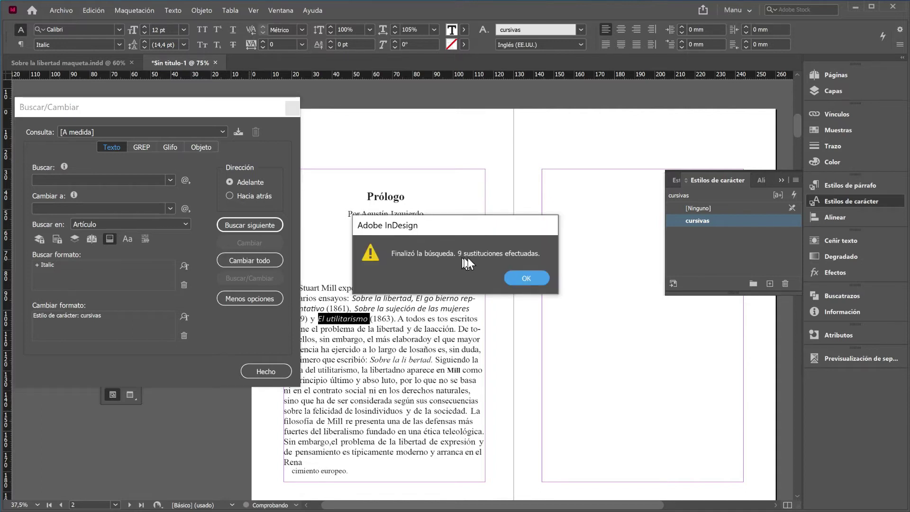
pyautogui.click(536, 276)
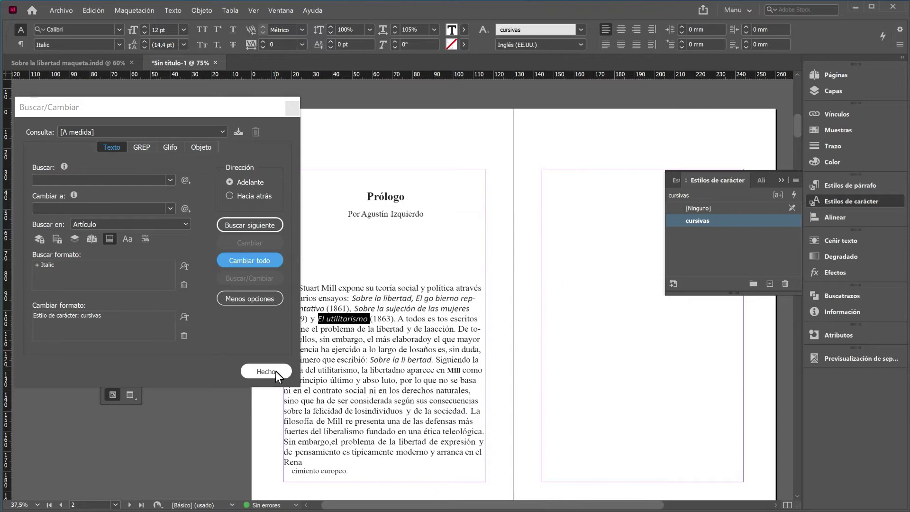
pyautogui.click(269, 370)
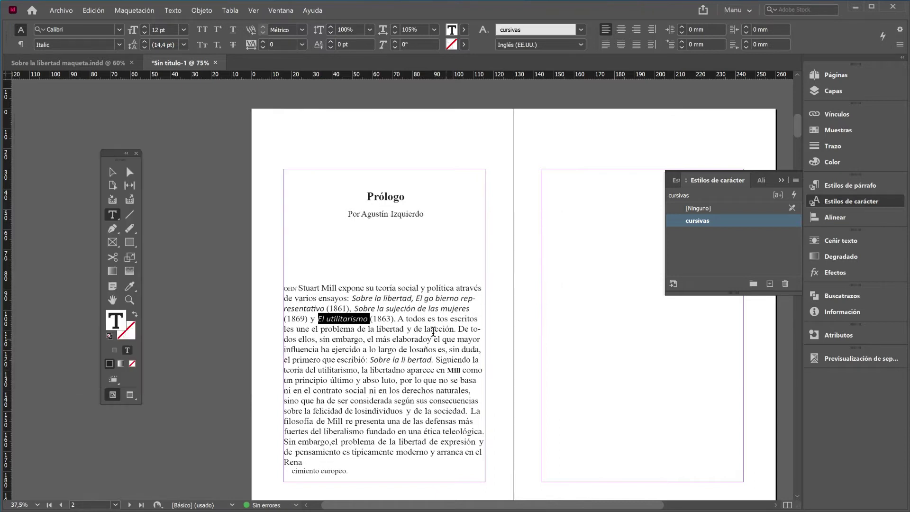
# Start a new paragraph style named texto general from the beginning of the prologue's first paragraph
pyautogui.click(283, 284)
pyautogui.click(795, 184)
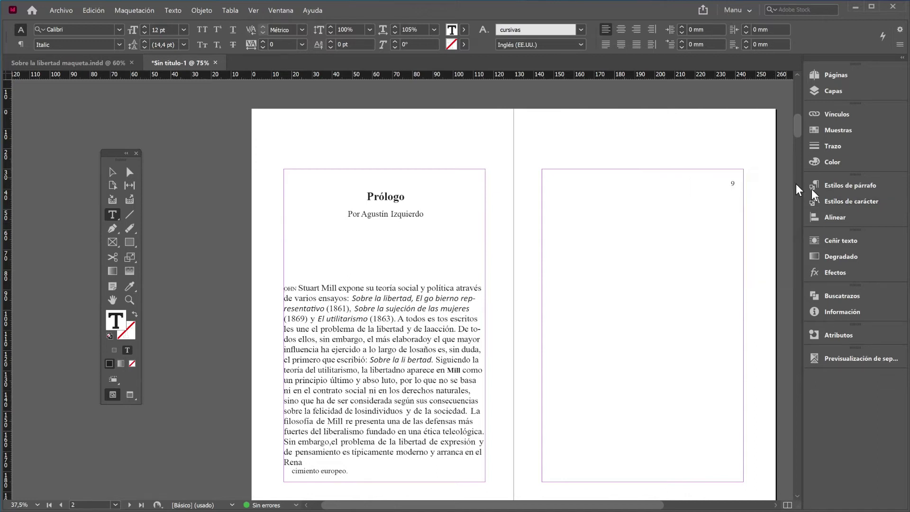
pyautogui.click(886, 185)
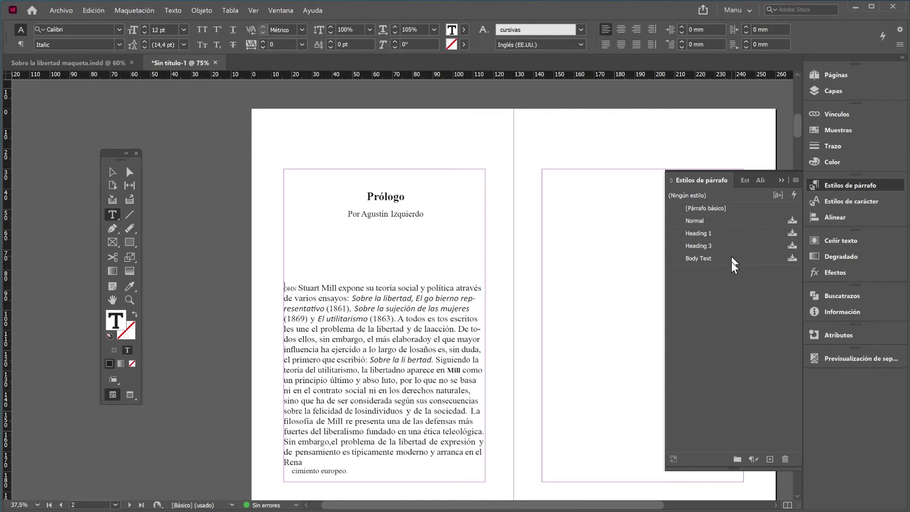
pyautogui.keyDown('alt'); pyautogui.click(770, 459); pyautogui.keyUp('alt')
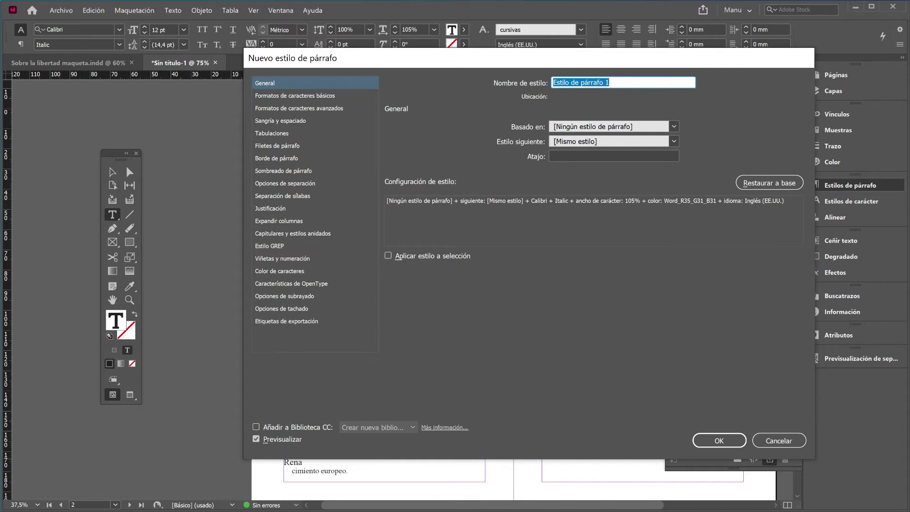
pyautogui.write('texto general')
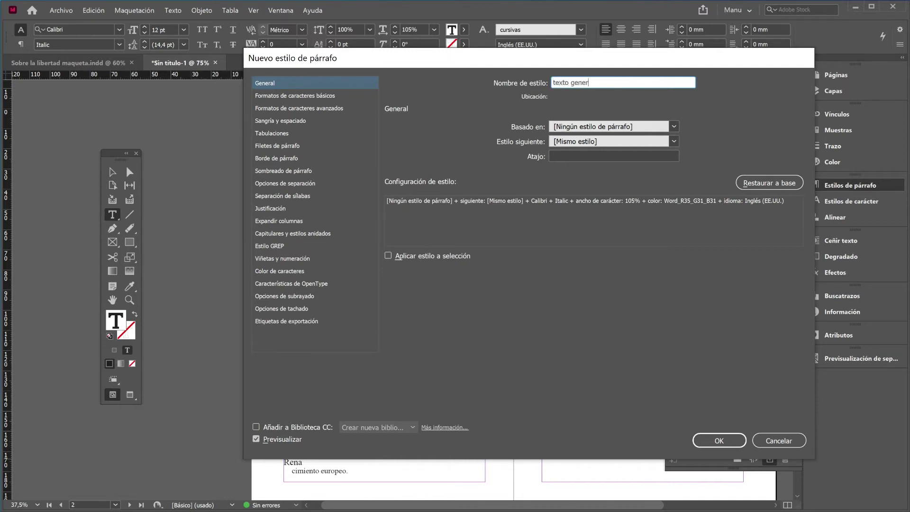
# Set the texto general paragraph style's font style to Regular
pyautogui.click(311, 95)
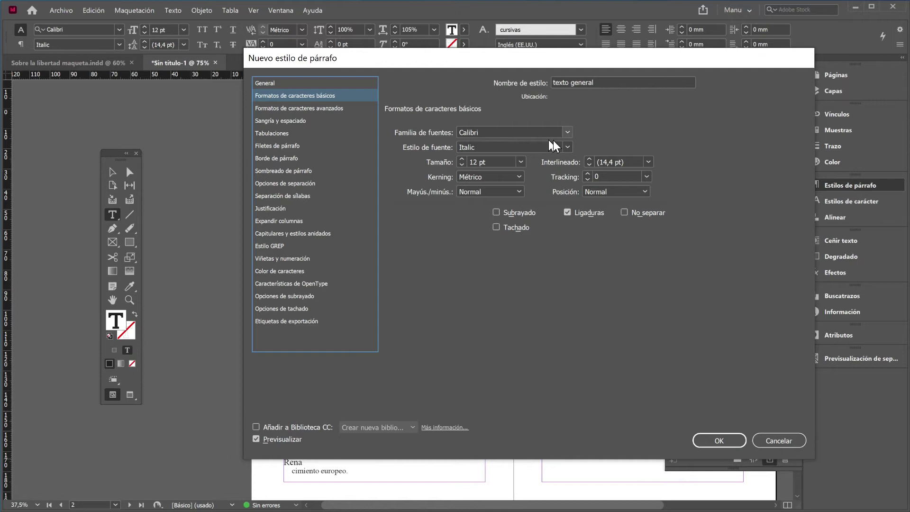
pyautogui.click(568, 148)
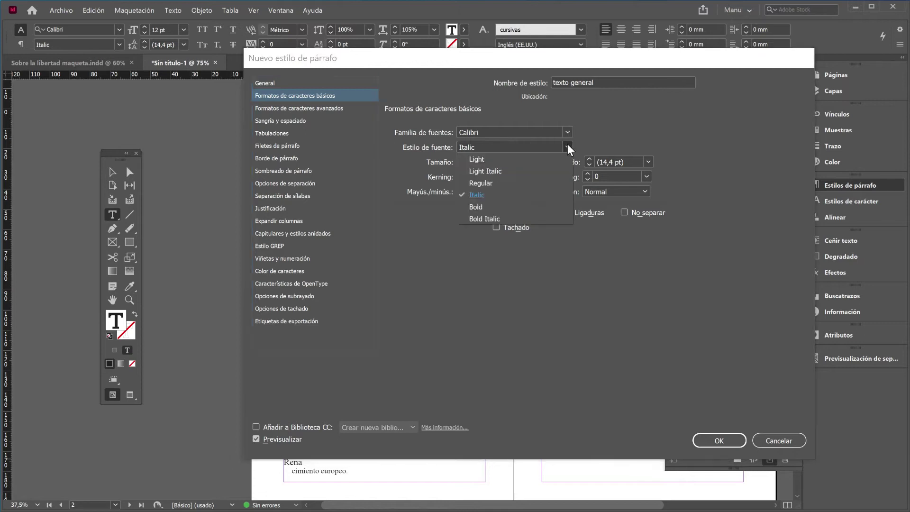
pyautogui.click(488, 183)
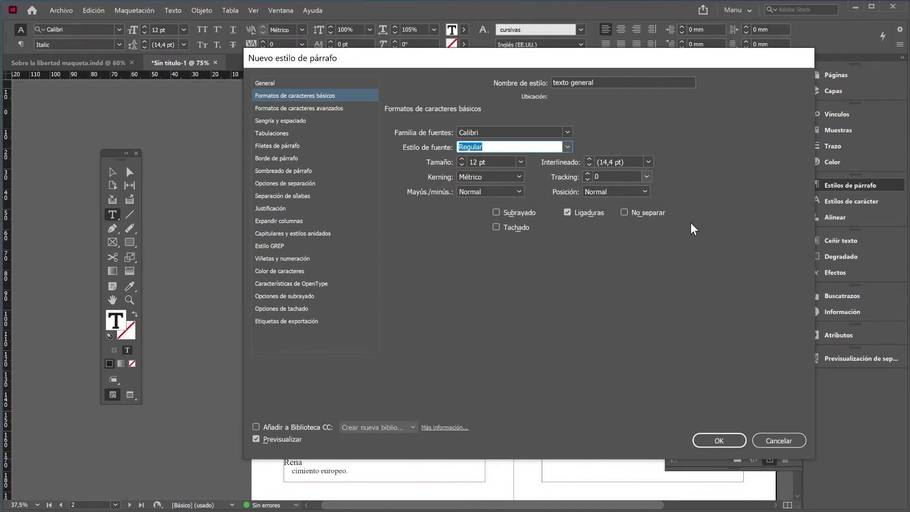
# Save the texto general paragraph style and apply it to the entire story, clearing local overrides
pyautogui.click(717, 440)
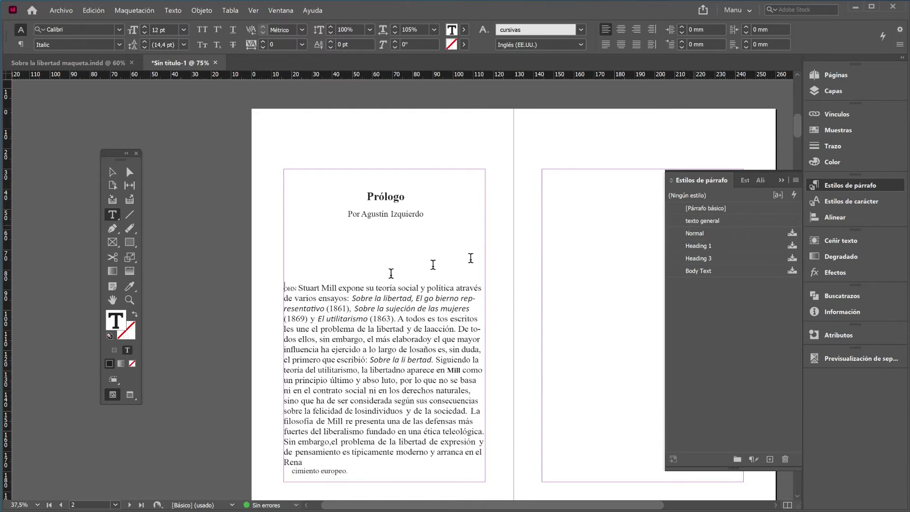
pyautogui.click(368, 196)
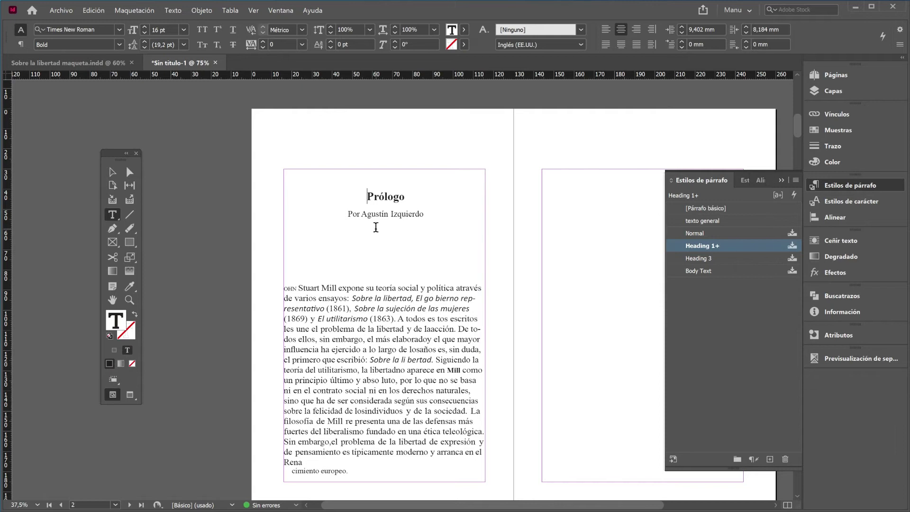
pyautogui.hotkey('ctrl', 'a')
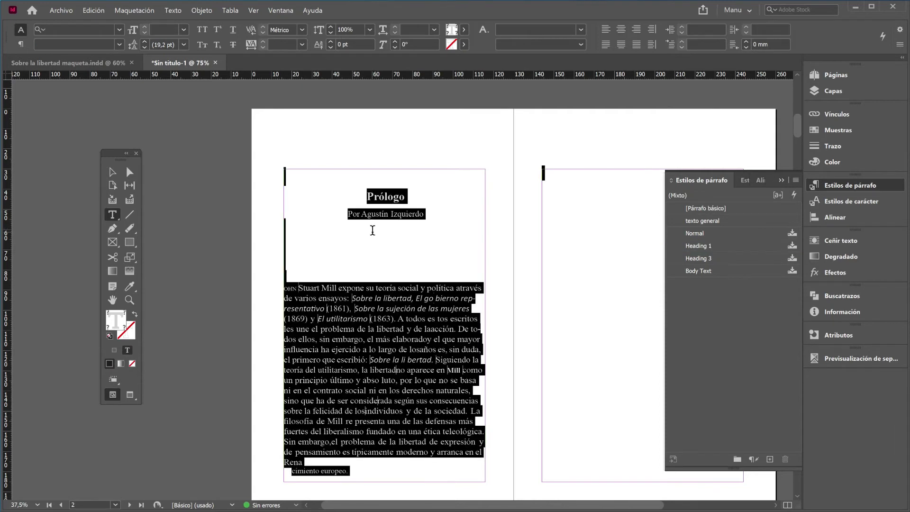
pyautogui.click(715, 220)
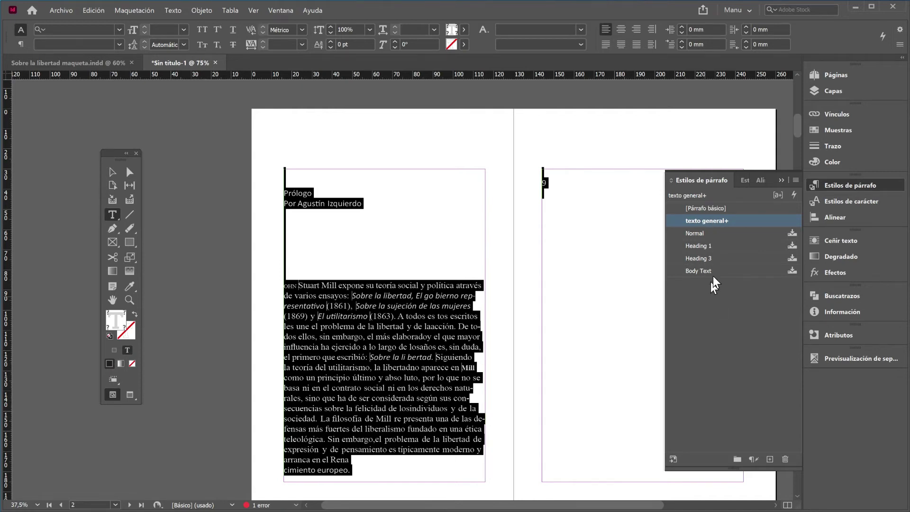
pyautogui.keyDown('alt'); pyautogui.click(738, 220); pyautogui.keyUp('alt')
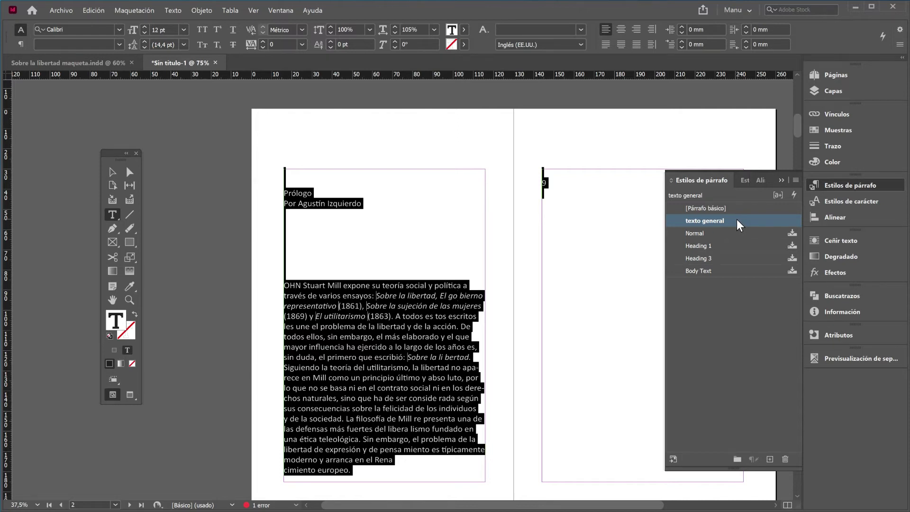
pyautogui.click(405, 316)
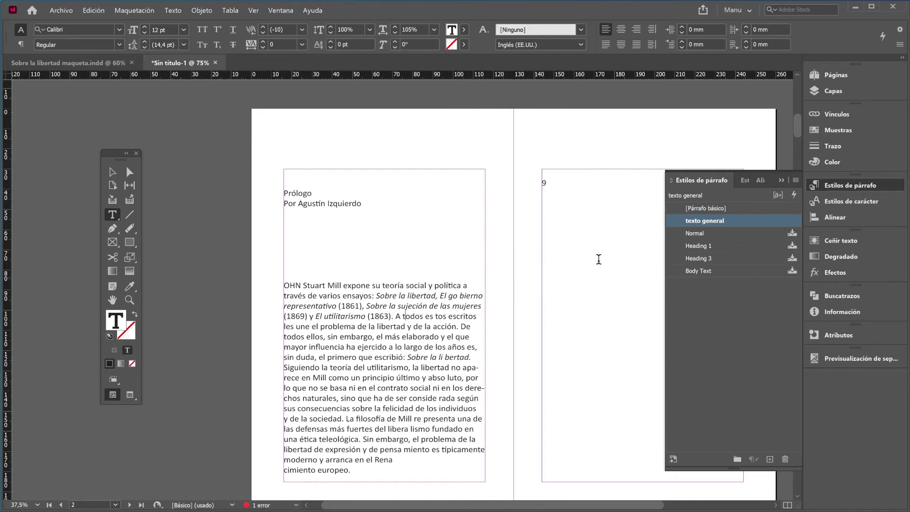
pyautogui.click(784, 179)
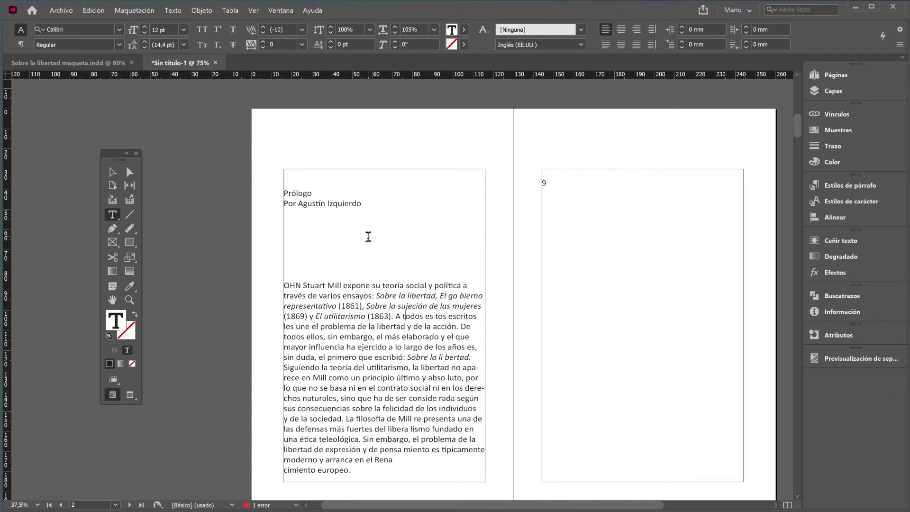
# Delete the SOBRE LA LIBERTAD running header above Historia de una idea and the stray page number 10 on the facing page
pyautogui.scroll(-1, 370, 237)
pyautogui.scroll(-10, 424, 209)
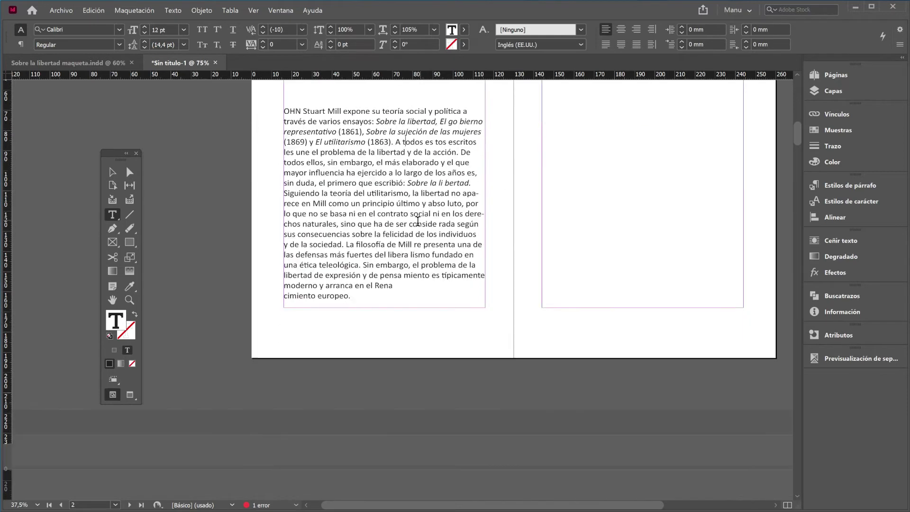
pyautogui.scroll(-6, 370, 299)
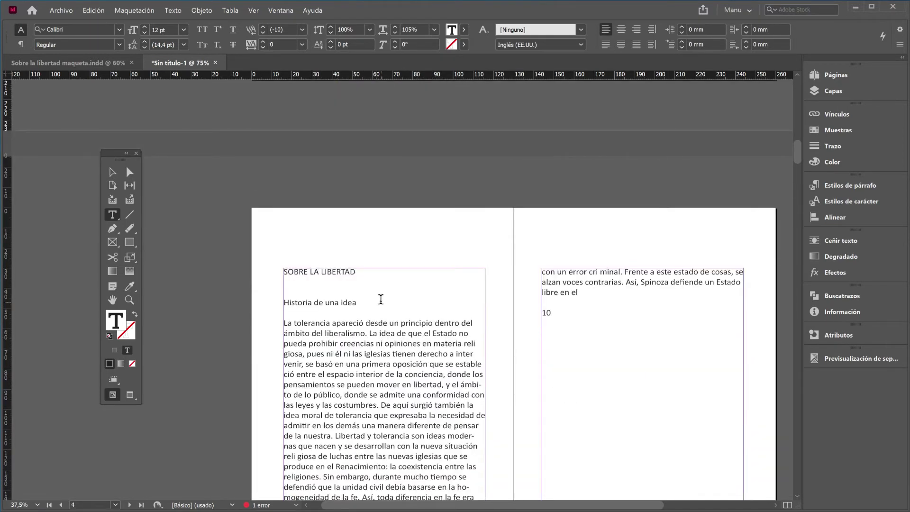
pyautogui.scroll(4, 380, 298)
pyautogui.moveTo(362, 272); pyautogui.dragTo(271, 271)
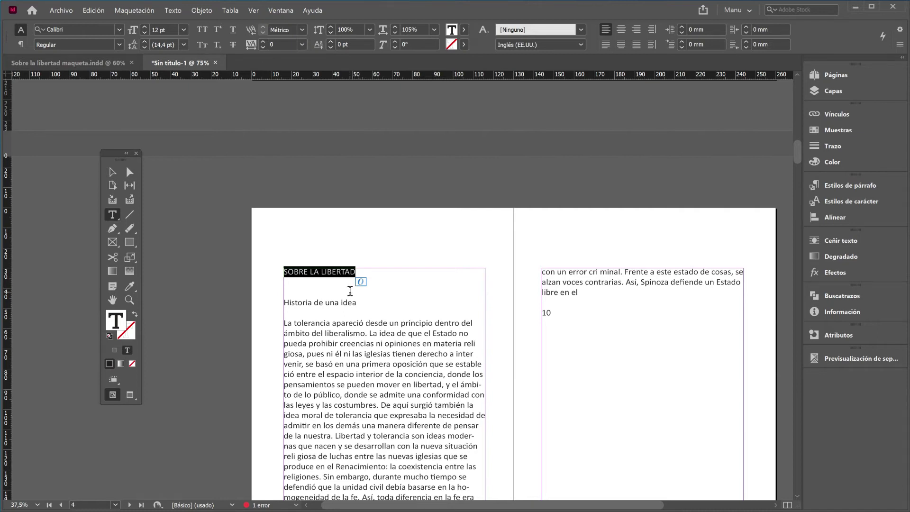
pyautogui.press('BackSpace')
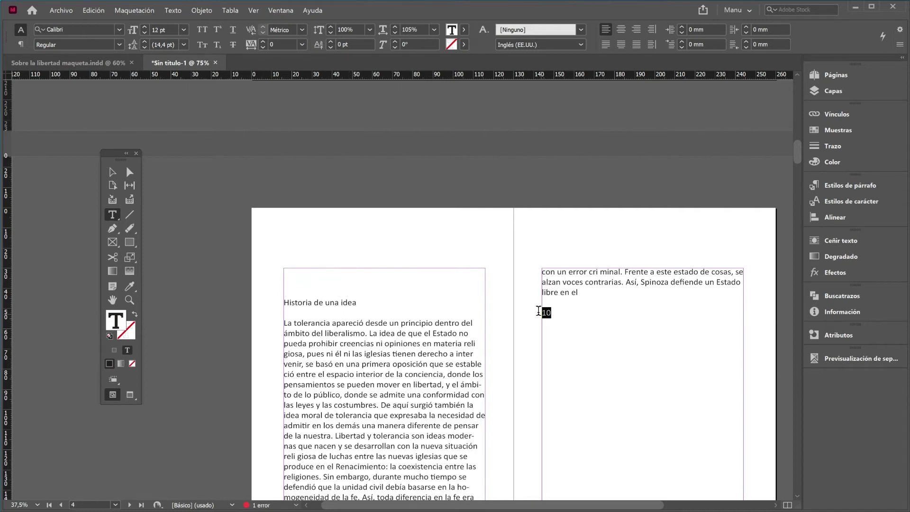
pyautogui.hotkey('alt', 'pagedown')
# Delete the PRÓLOGO running header above the paragraph beginning "que las opiniones puedan confrontarse"
pyautogui.click(323, 267)
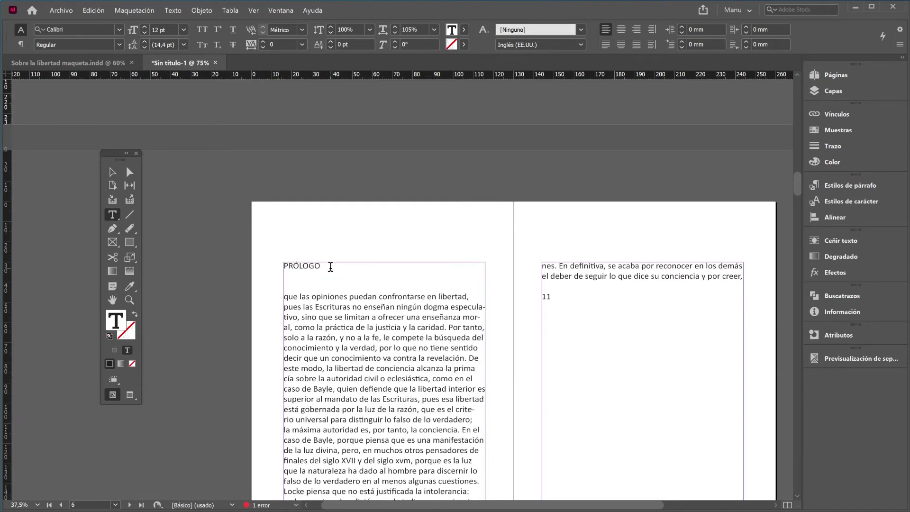
pyautogui.moveTo(328, 267); pyautogui.dragTo(278, 262)
pyautogui.press('BackSpace')
# Remove the empty paragraphs before "que las opiniones" and join that text to the sentence ending "libre en el"
pyautogui.click(284, 293)
pyautogui.press('BackSpace')
pyautogui.press('BackSpace')
pyautogui.press('BackSpace')
pyautogui.press('BackSpace')
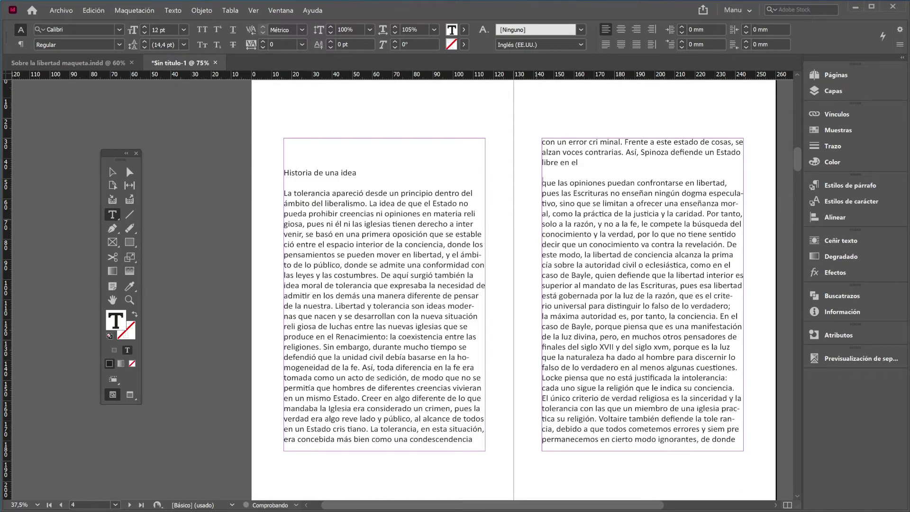
pyautogui.press('BackSpace')
pyautogui.press('BackSpace')
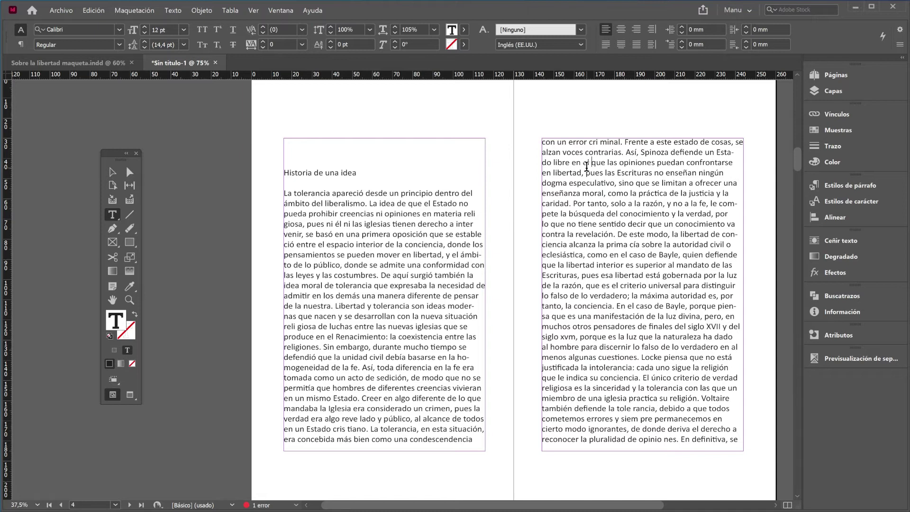
# Show the hidden characters in the document's text
pyautogui.click(169, 9)
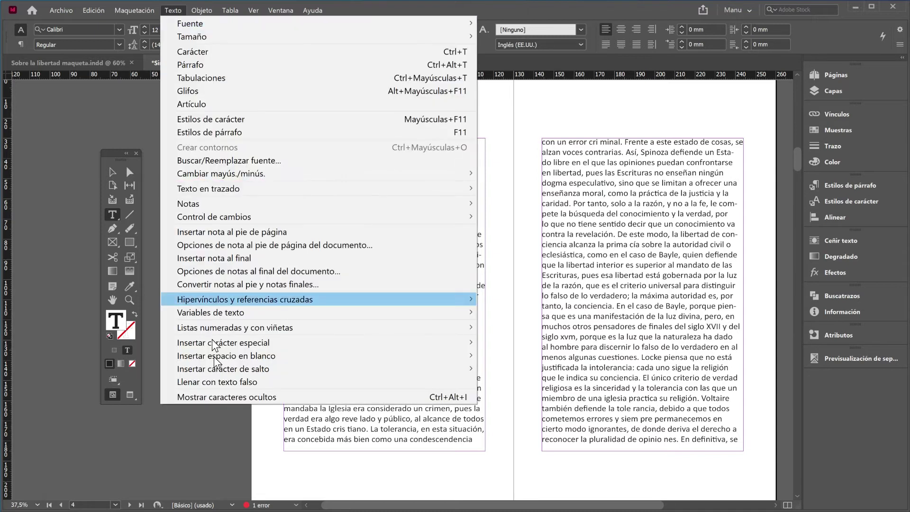
pyautogui.click(223, 397)
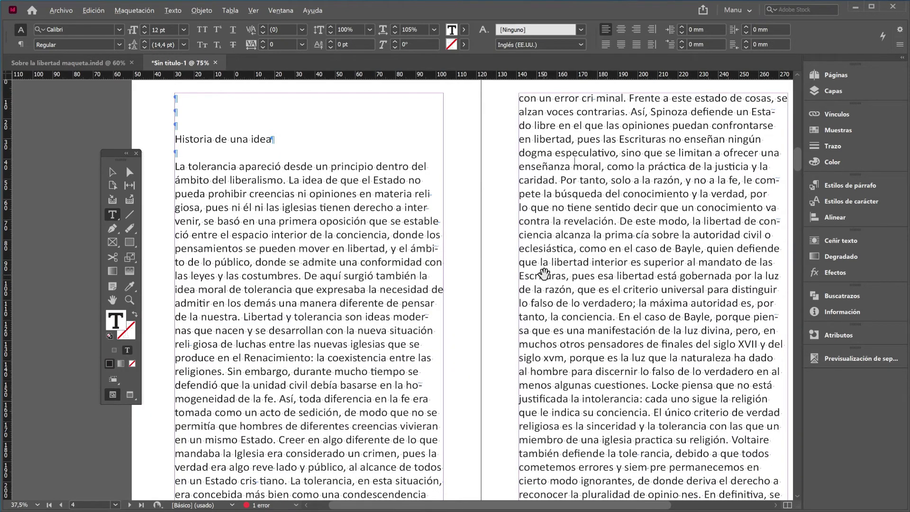
pyautogui.scroll(-1, 544, 274)
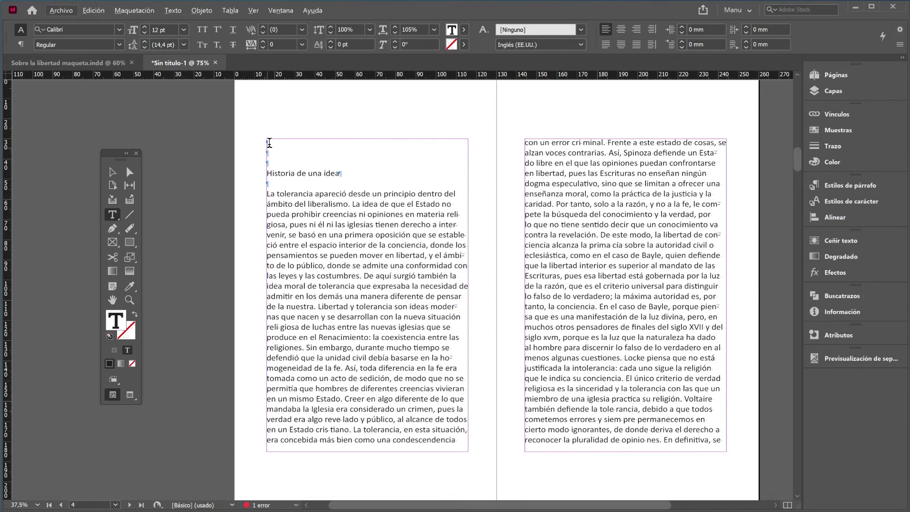
pyautogui.scroll(3, 624, 266)
pyautogui.scroll(-3, 624, 267)
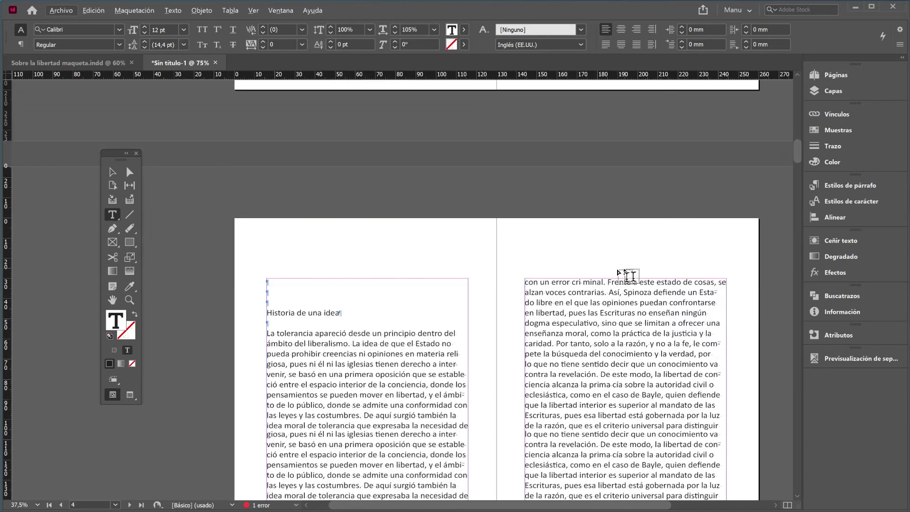
# Delete the stray page number 11 below the paragraph ending "por creer,"
pyautogui.scroll(-10, 598, 264)
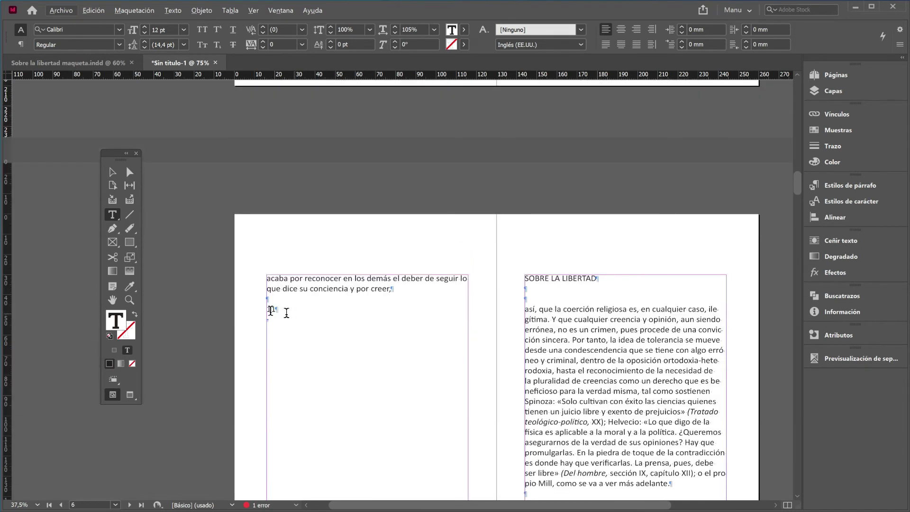
pyautogui.doubleClick(268, 309)
pyautogui.press('BackSpace')
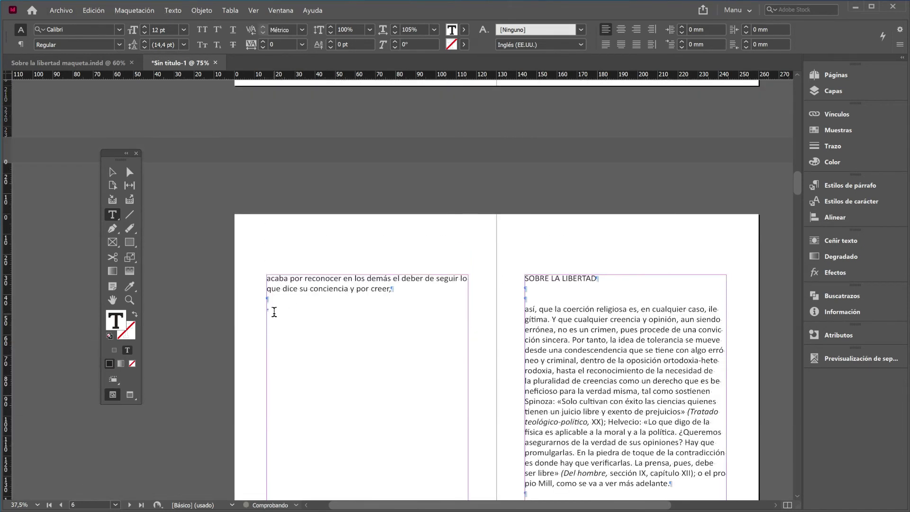
# Delete the SOBRE LA LIBERTAD running header and the paragraph breaks separating "por creer," from "así, que la coerción religiosa"
pyautogui.moveTo(609, 278); pyautogui.dragTo(506, 280)
pyautogui.press('BackSpace')
pyautogui.press('BackSpace')
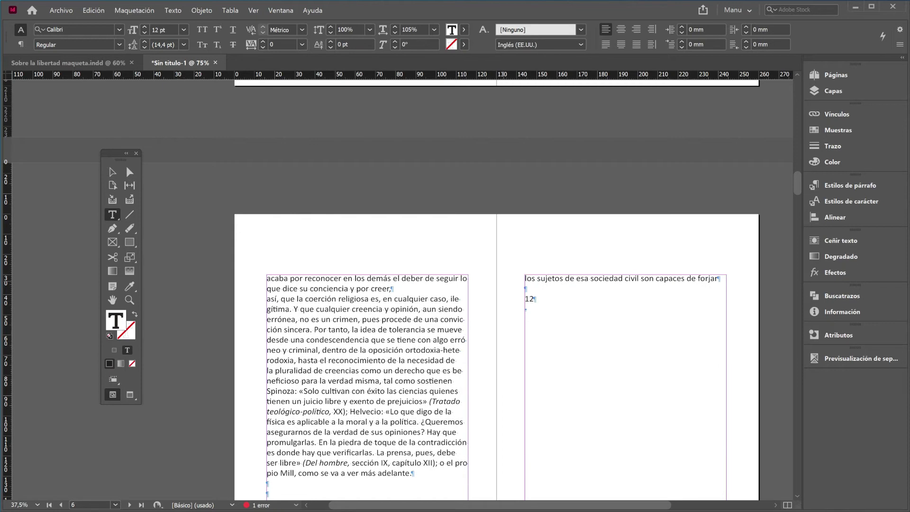
pyautogui.click(268, 298)
pyautogui.press('BackSpace')
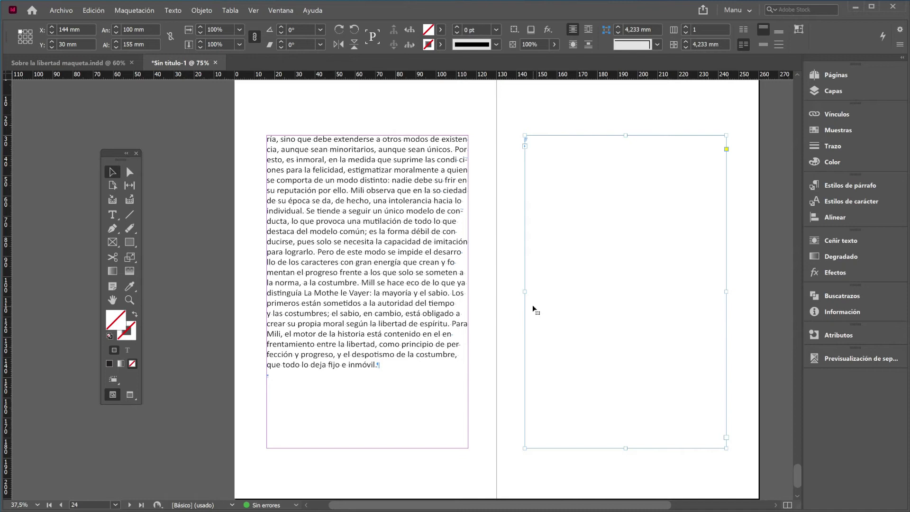
pyautogui.scroll(3, 505, 346)
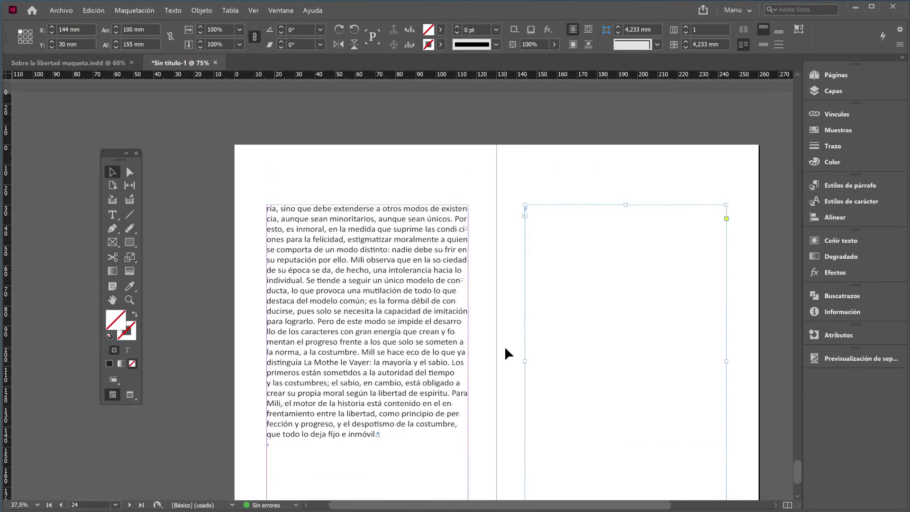